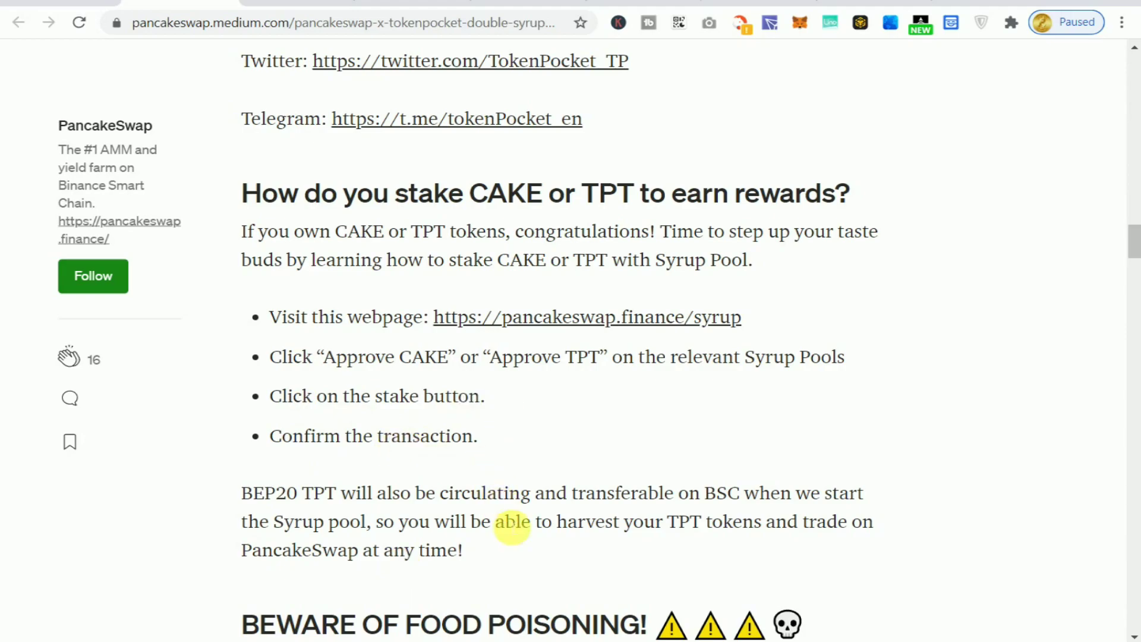
Review the article's CAKE and TPT staking instructions and switch to the PancakeSwap Syrup Pool page
{"action": "scroll", "coordinate": [1132, 256], "scroll_direction": "down", "scroll_amount": 9}
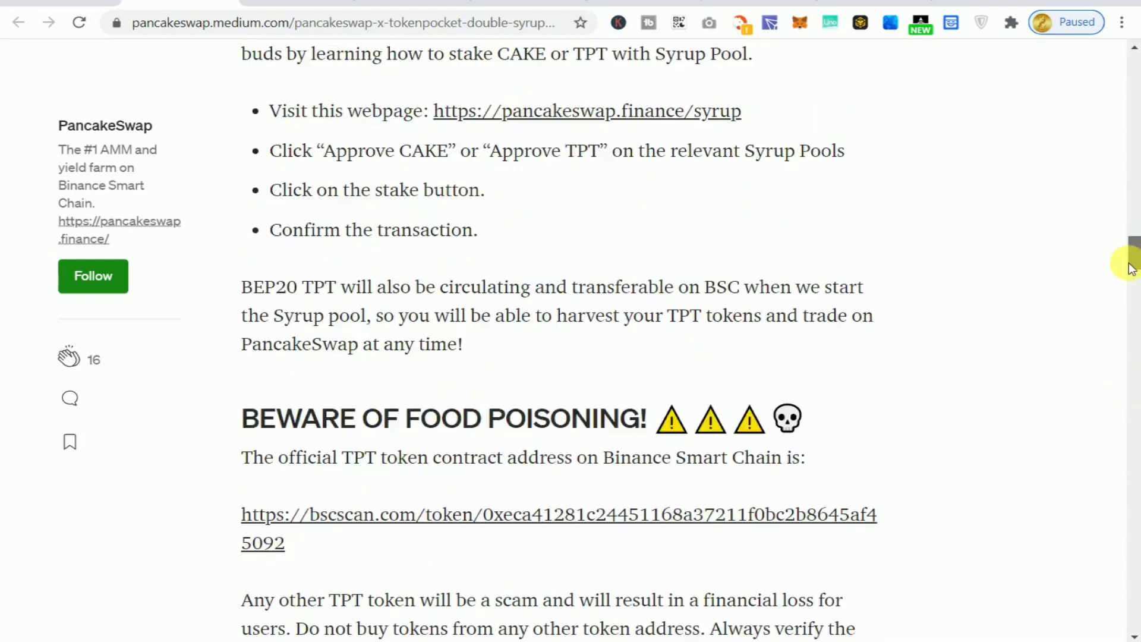
{"action": "left_click_drag", "start_coordinate": [1132, 259], "coordinate": [1116, 216]}
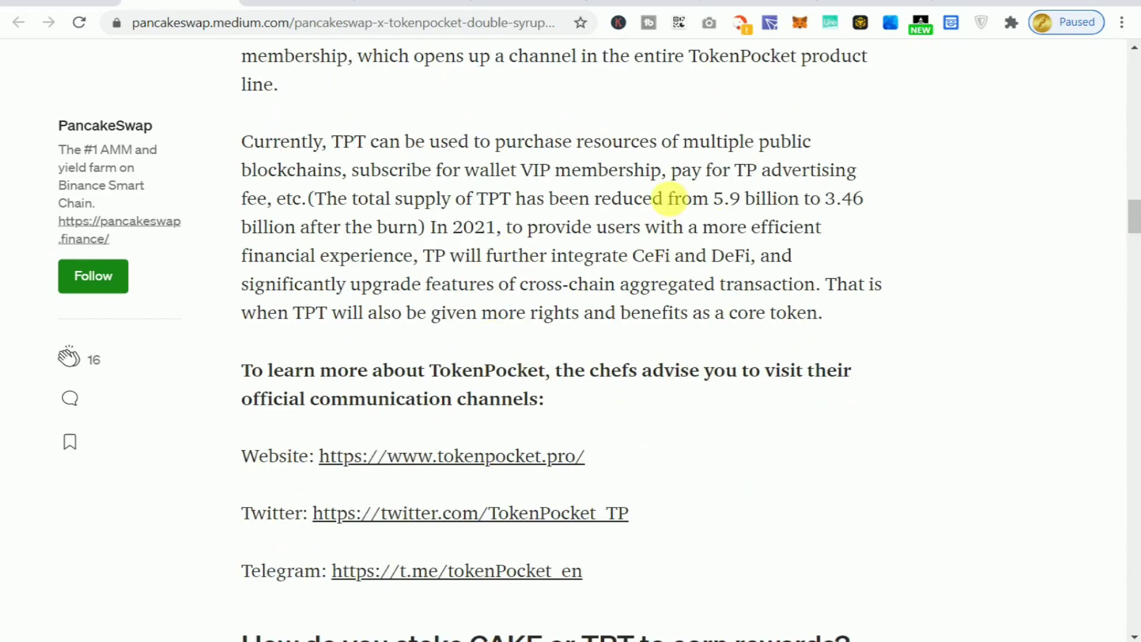
{"action": "left_click", "coordinate": [292, 2]}
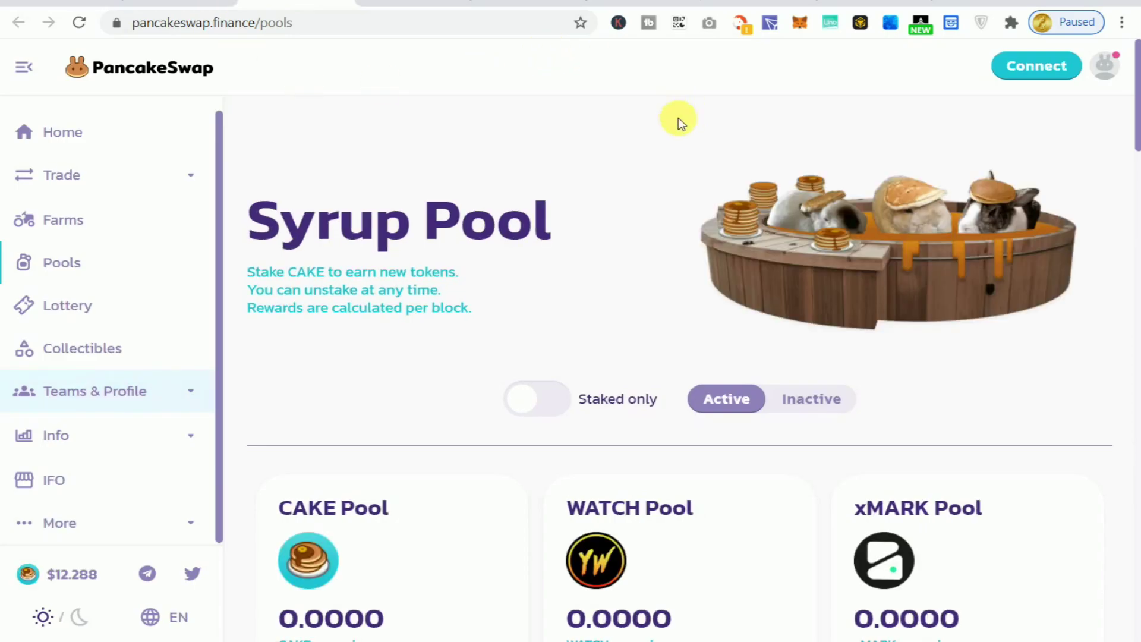
{"action": "left_click", "coordinate": [1037, 65]}
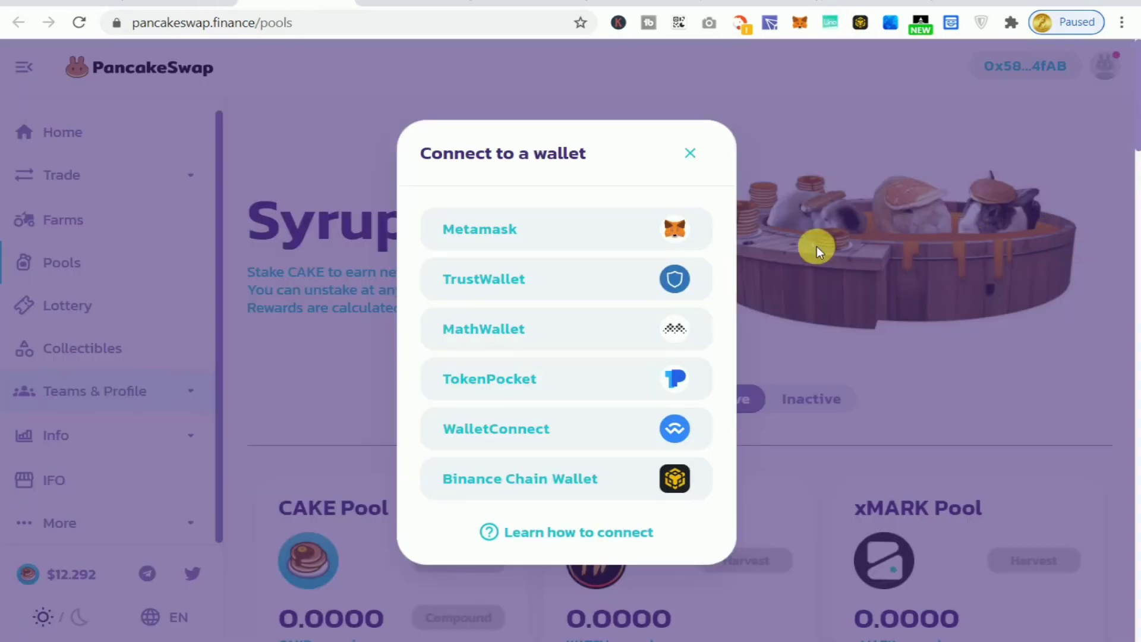
{"action": "triple_click", "coordinate": [654, 152]}
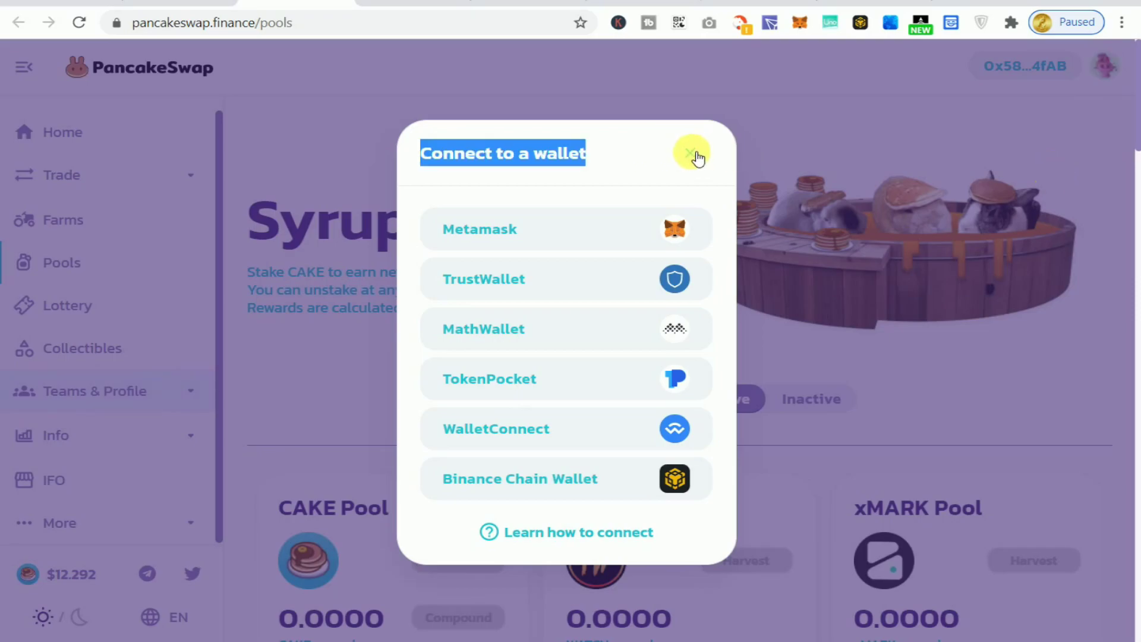
{"action": "left_click", "coordinate": [690, 153]}
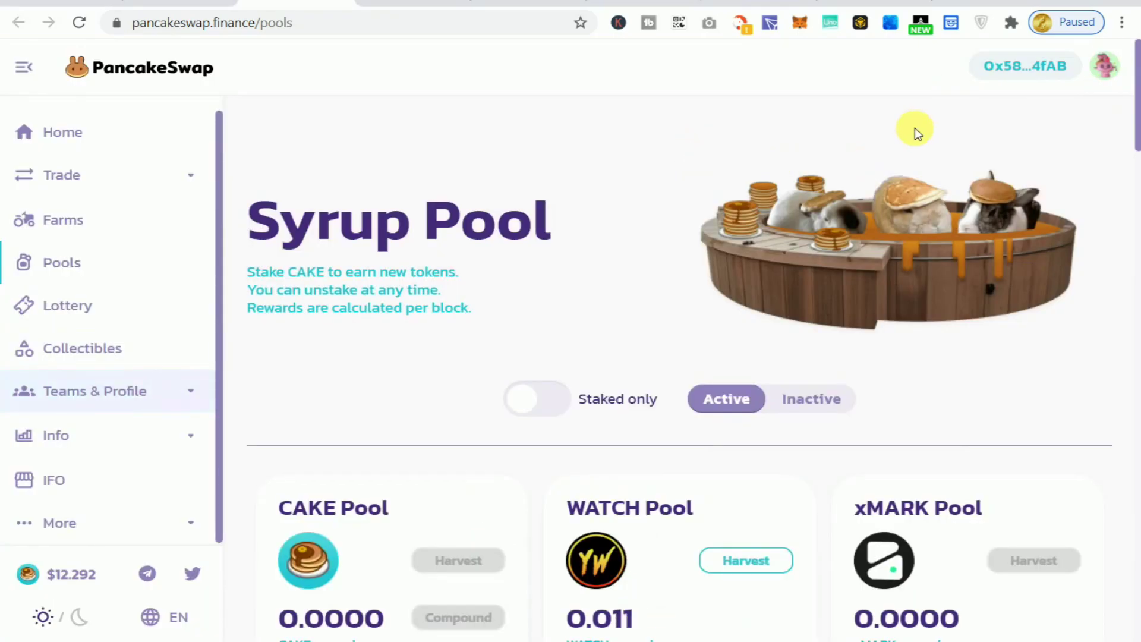
Browse the active Syrup Pools from the CAKE Pool down to the DITTO Pool and back, looking for a TPT pool
{"action": "left_click", "coordinate": [137, 275]}
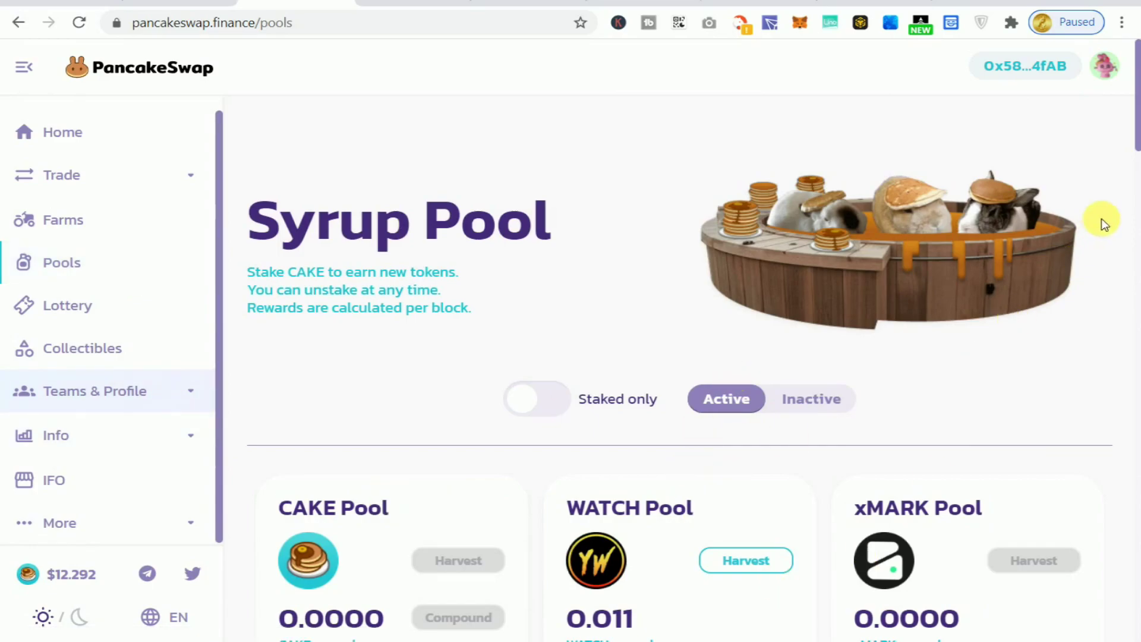
{"action": "left_click_drag", "start_coordinate": [1135, 137], "coordinate": [1131, 291]}
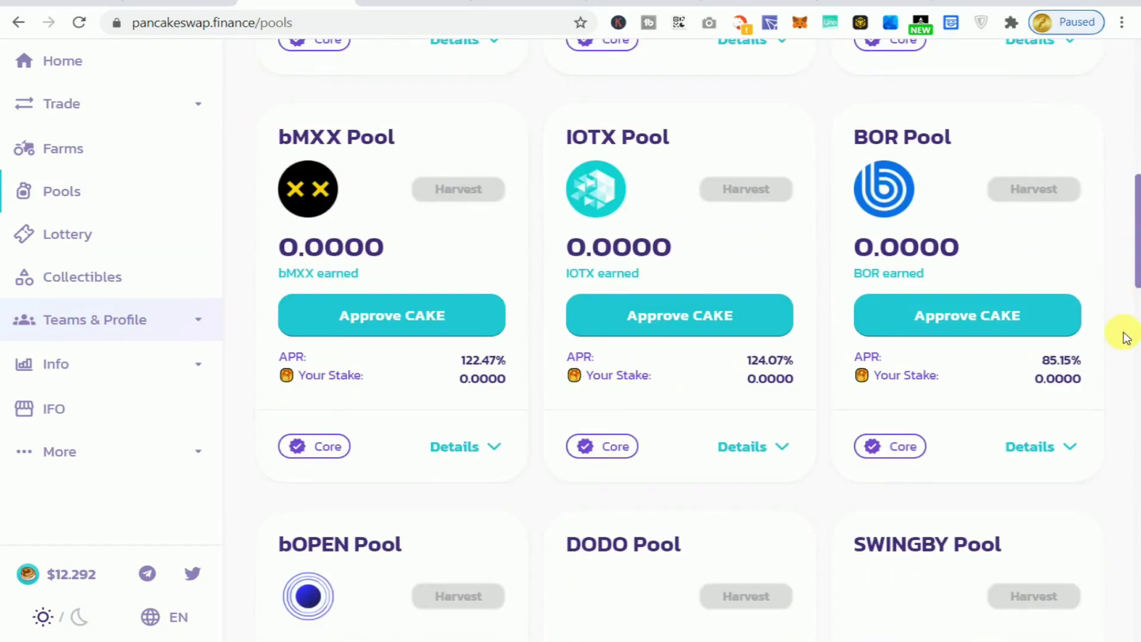
{"action": "scroll", "coordinate": [1123, 337], "scroll_direction": "down", "scroll_amount": 5}
{"action": "left_click_drag", "start_coordinate": [1135, 270], "coordinate": [1137, 423]}
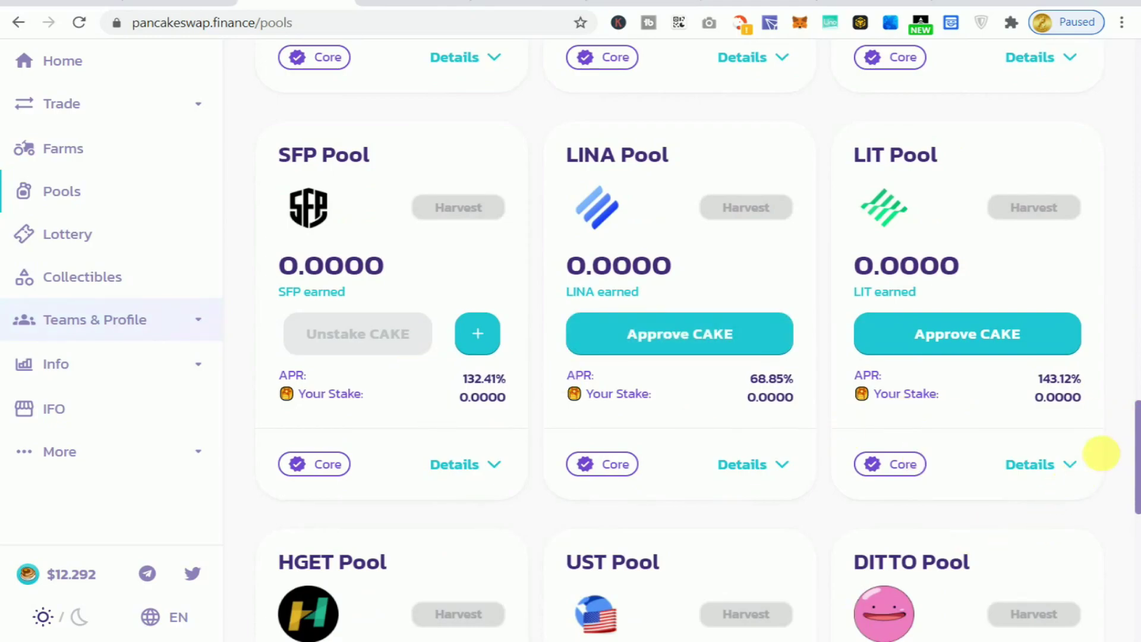
{"action": "scroll", "coordinate": [1137, 440], "scroll_direction": "down", "scroll_amount": 1}
{"action": "left_click_drag", "start_coordinate": [1136, 440], "coordinate": [1137, 507]}
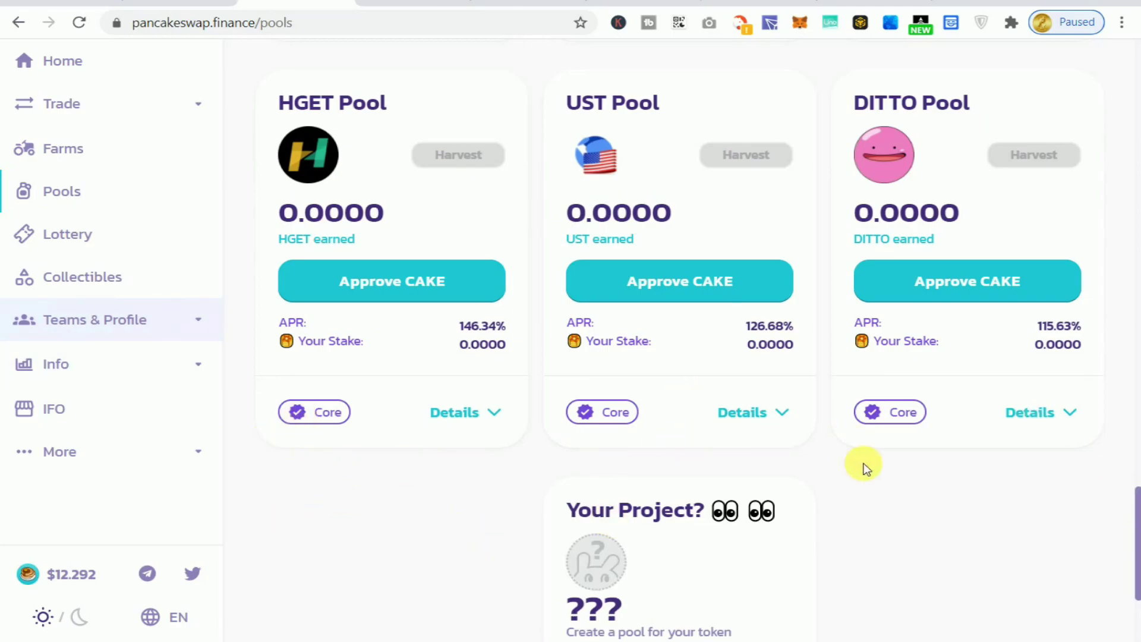
{"action": "left_click_drag", "start_coordinate": [1136, 517], "coordinate": [1128, 262]}
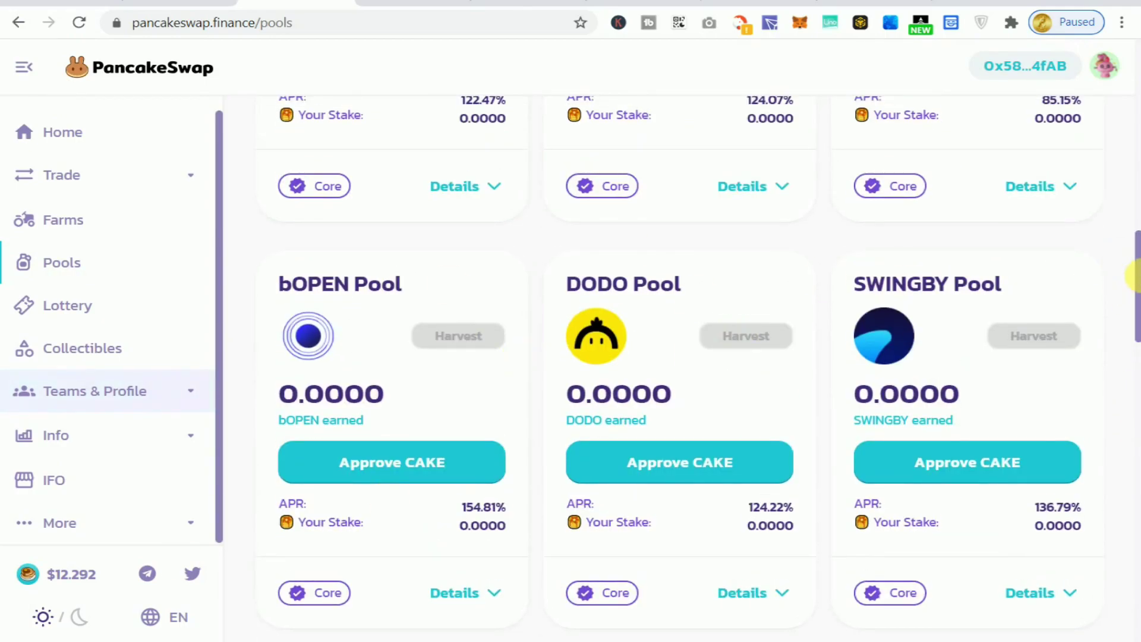
{"action": "left_click_drag", "start_coordinate": [1132, 271], "coordinate": [1134, 141]}
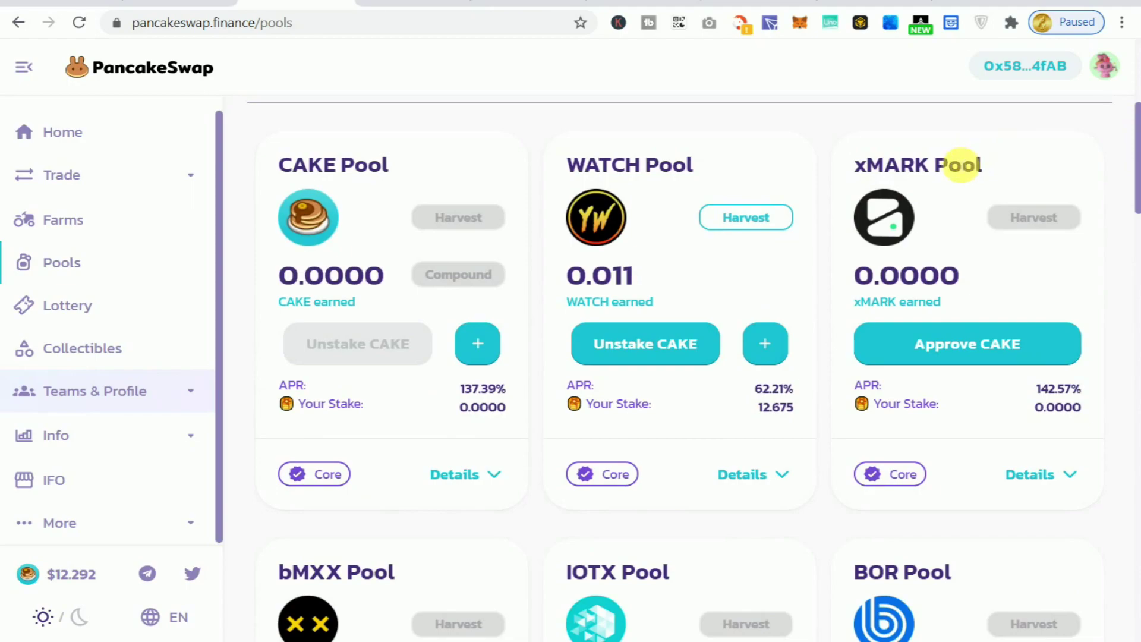
{"action": "left_click", "coordinate": [955, 340]}
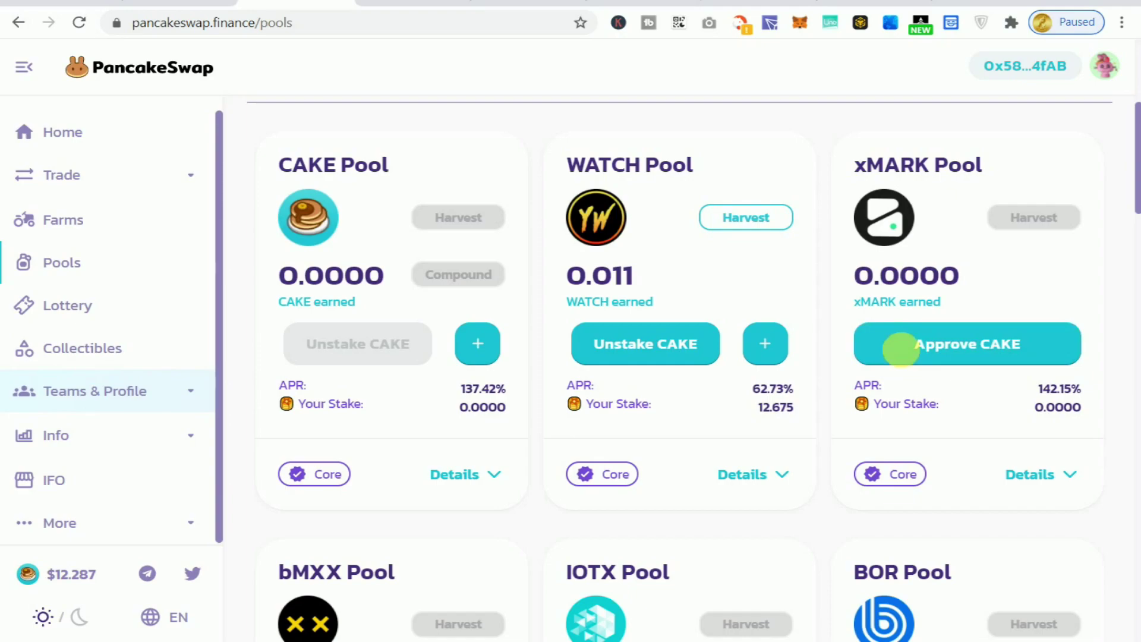
{"action": "left_click", "coordinate": [993, 355]}
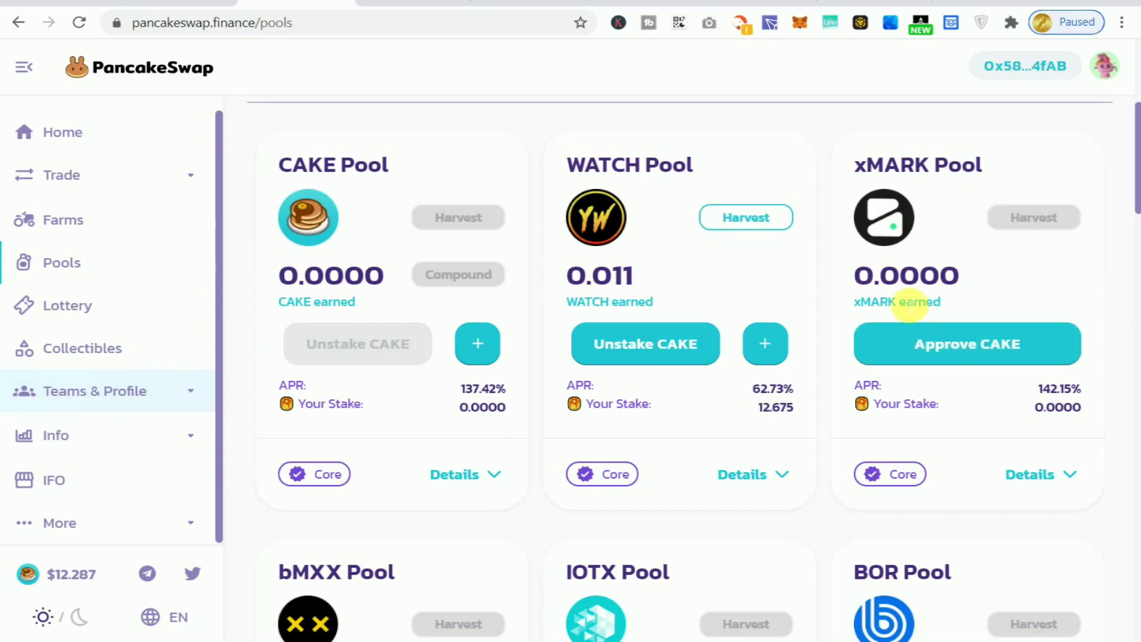
{"action": "left_click", "coordinate": [1014, 361]}
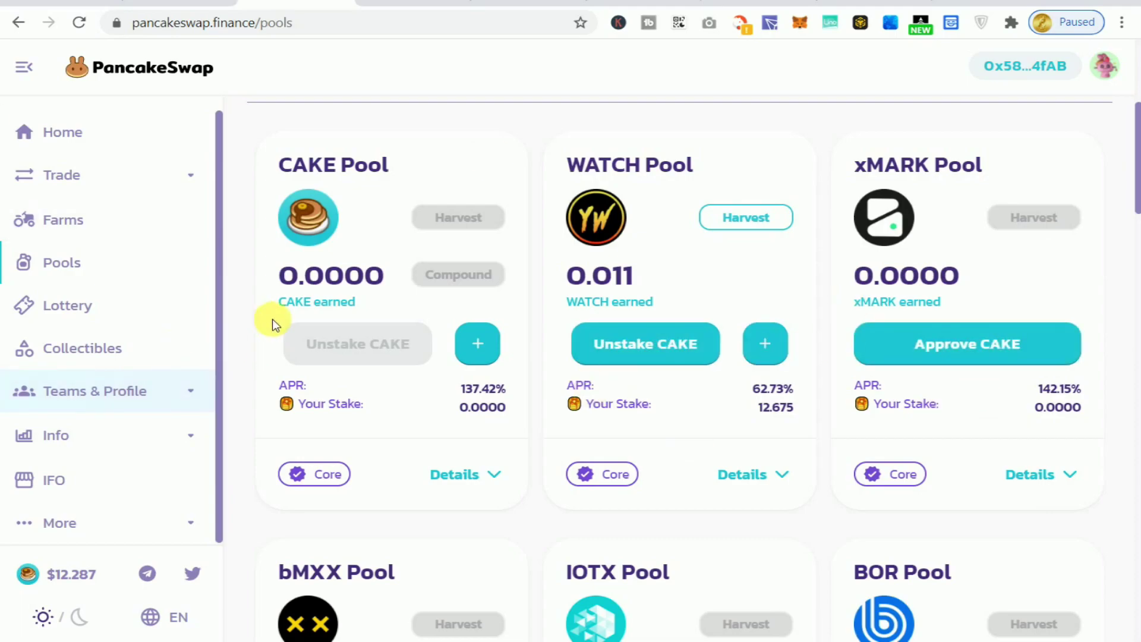
Go from the pools list to the token Exchange page of the Trade section
{"action": "left_click_drag", "start_coordinate": [1137, 155], "coordinate": [1137, 109]}
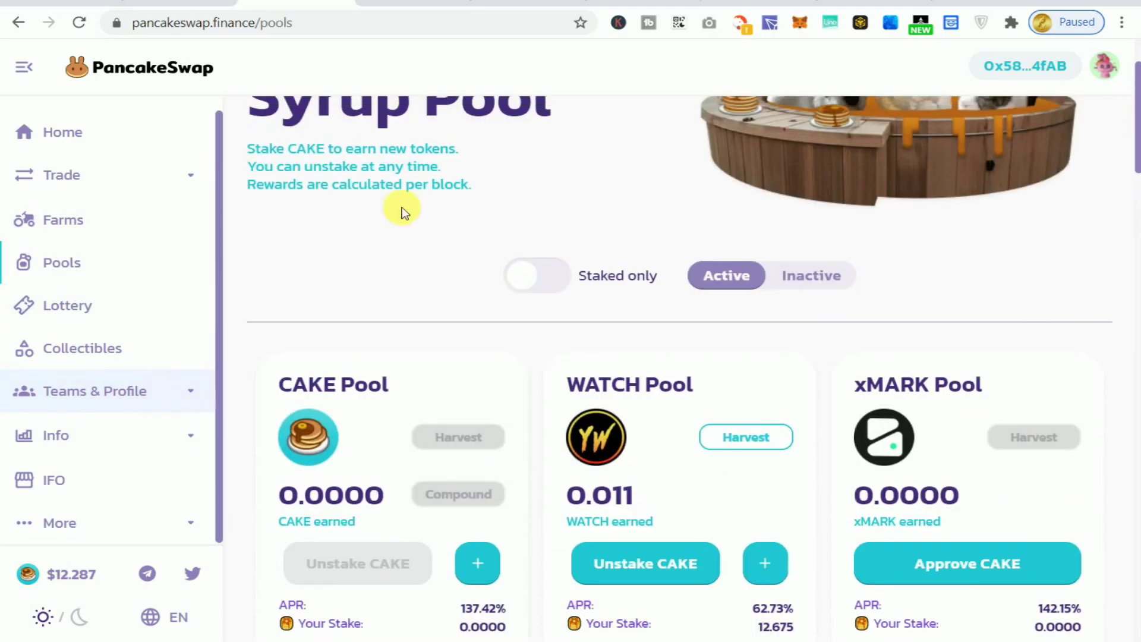
{"action": "left_click", "coordinate": [79, 178]}
{"action": "left_click", "coordinate": [86, 234]}
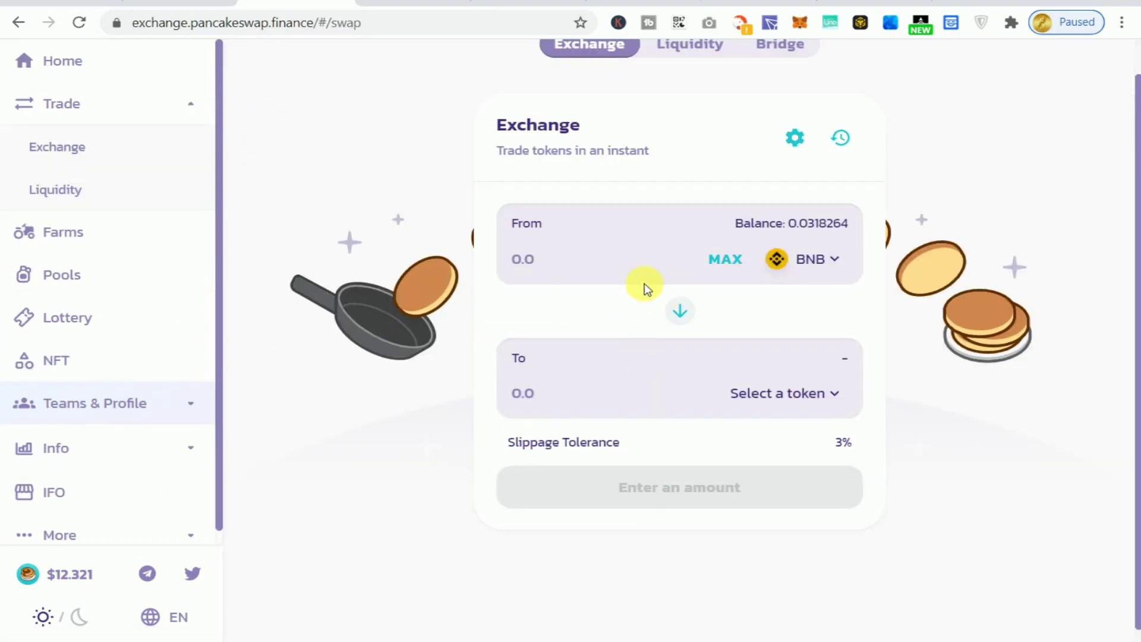
Find TPT by name in the token selector and set it as the From token of the exchange
{"action": "left_click", "coordinate": [815, 264]}
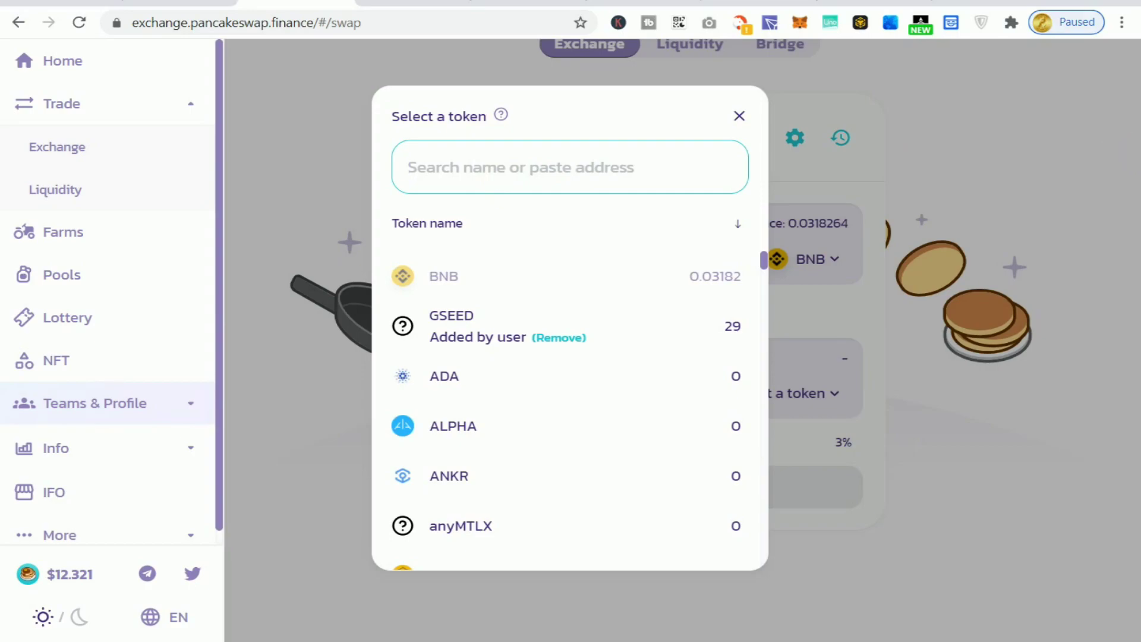
{"action": "key", "text": "alt+Tab"}
{"action": "type", "text": "t"}
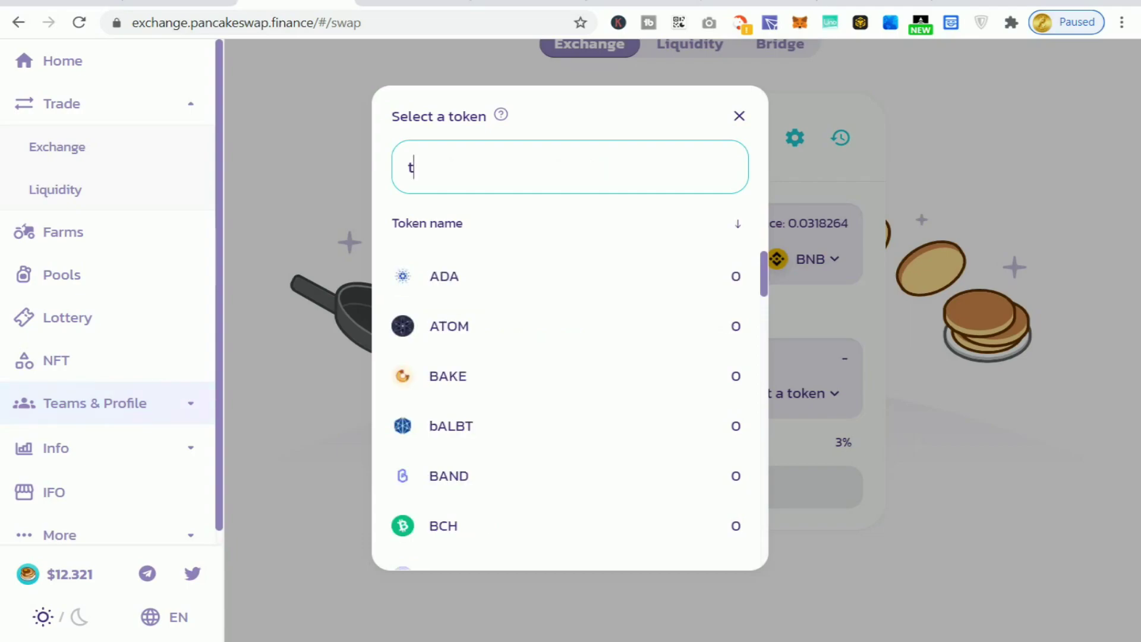
{"action": "type", "text": "pt"}
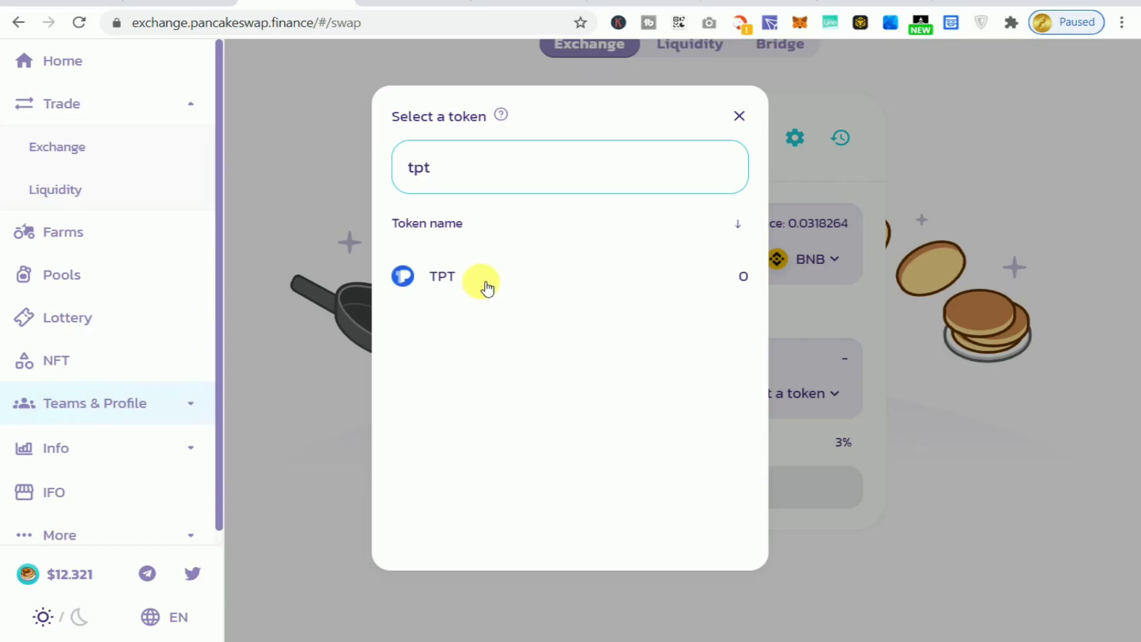
{"action": "left_click", "coordinate": [487, 285]}
{"action": "left_click", "coordinate": [484, 286]}
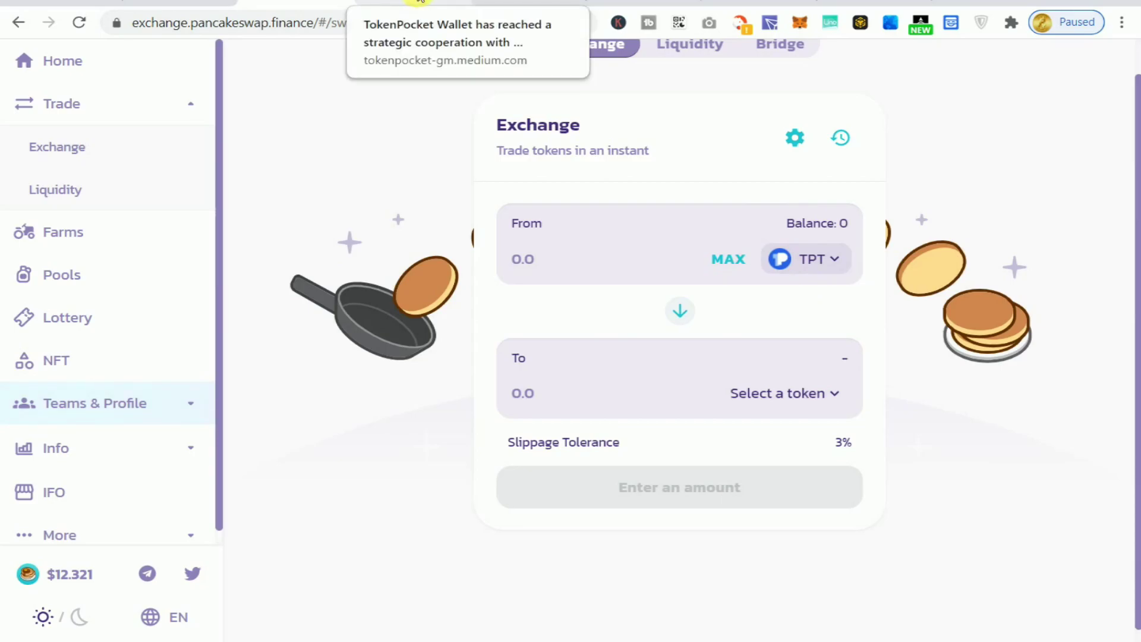
Follow the TokenPocket article's TPT contract link and look up 0xeca41281c24451168a37211f0bc2b8645af45092 on BscScan
{"action": "left_click", "coordinate": [421, 2]}
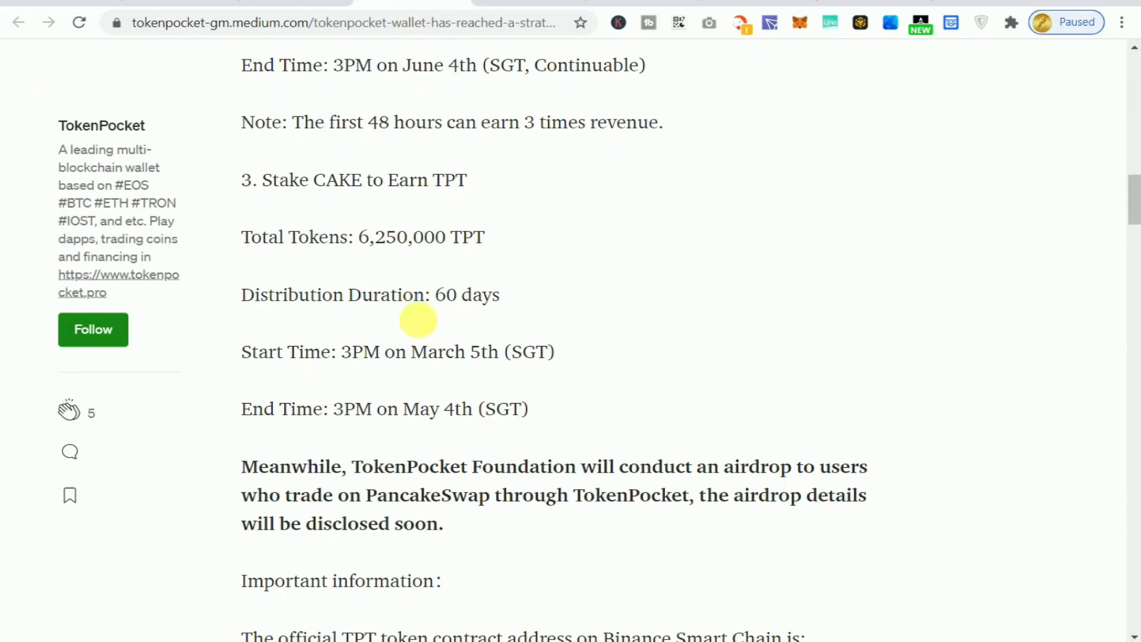
{"action": "left_click_drag", "start_coordinate": [1136, 190], "coordinate": [1134, 235]}
{"action": "left_click", "coordinate": [688, 126]}
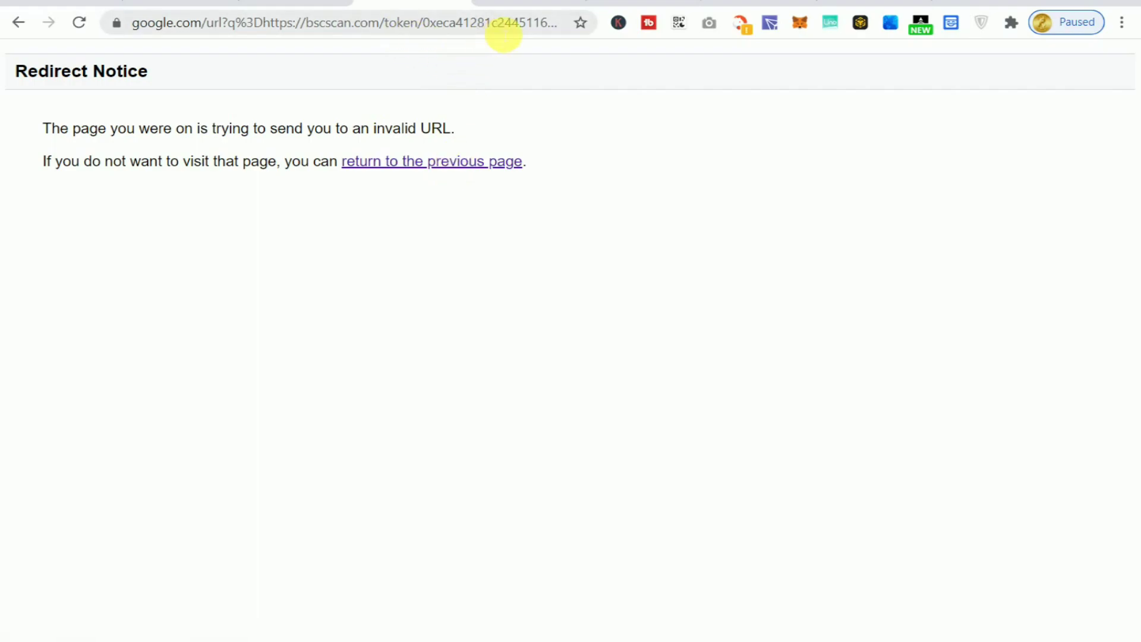
{"action": "left_click", "coordinate": [434, 162]}
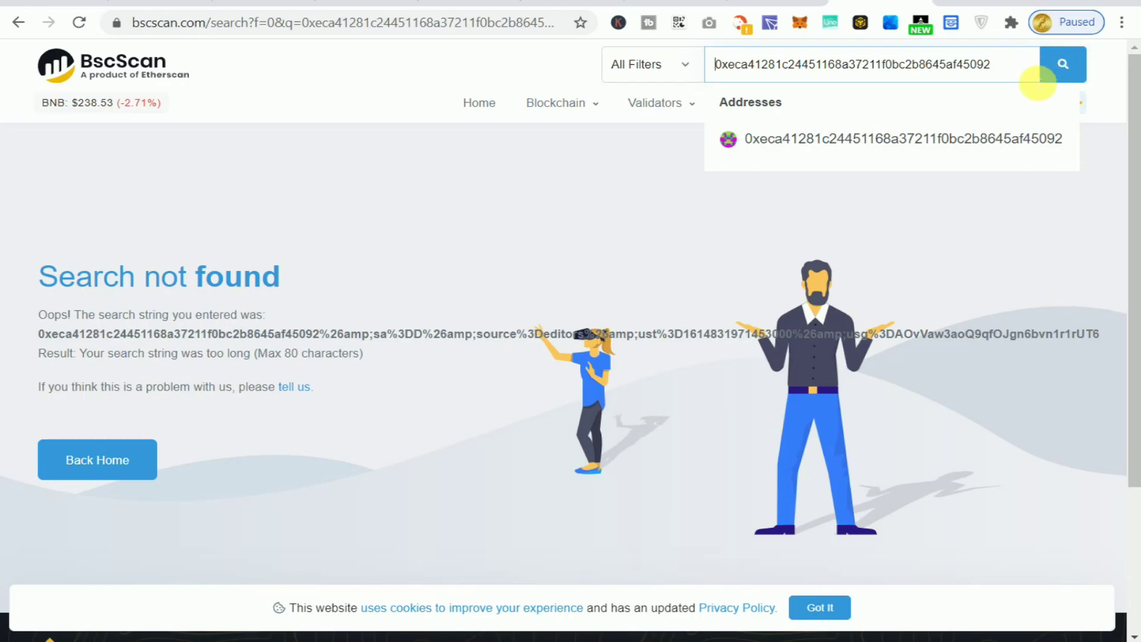
{"action": "left_click", "coordinate": [1063, 65]}
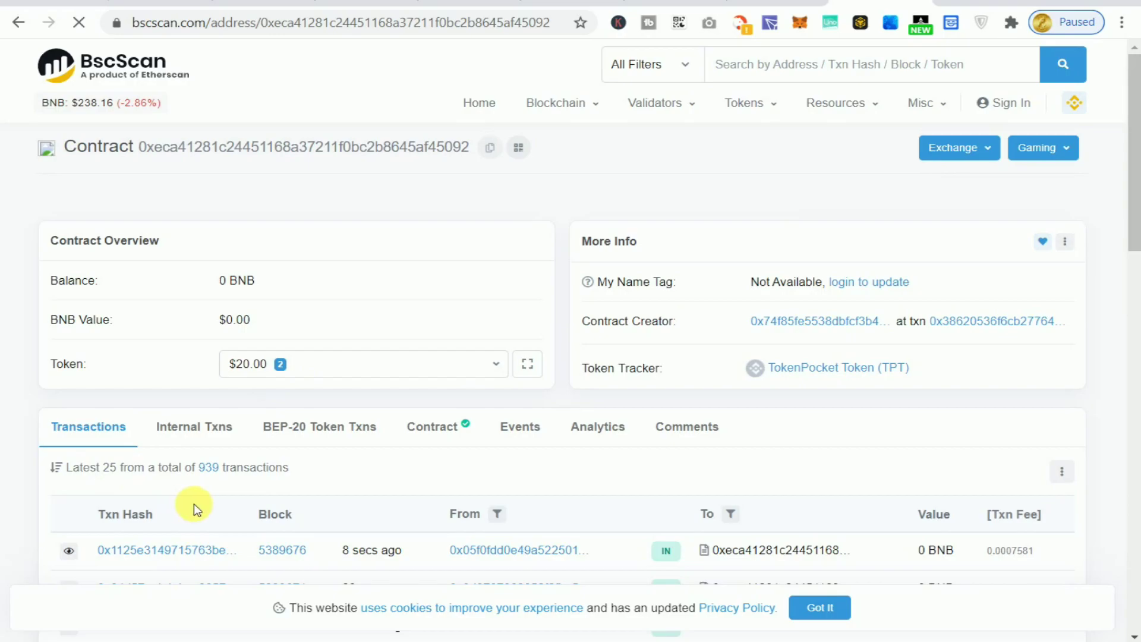
Open the TokenPocket Token (TPT) tracker page from the contract details and examine its recent transfers
{"action": "left_click_drag", "start_coordinate": [1132, 113], "coordinate": [1135, 161]}
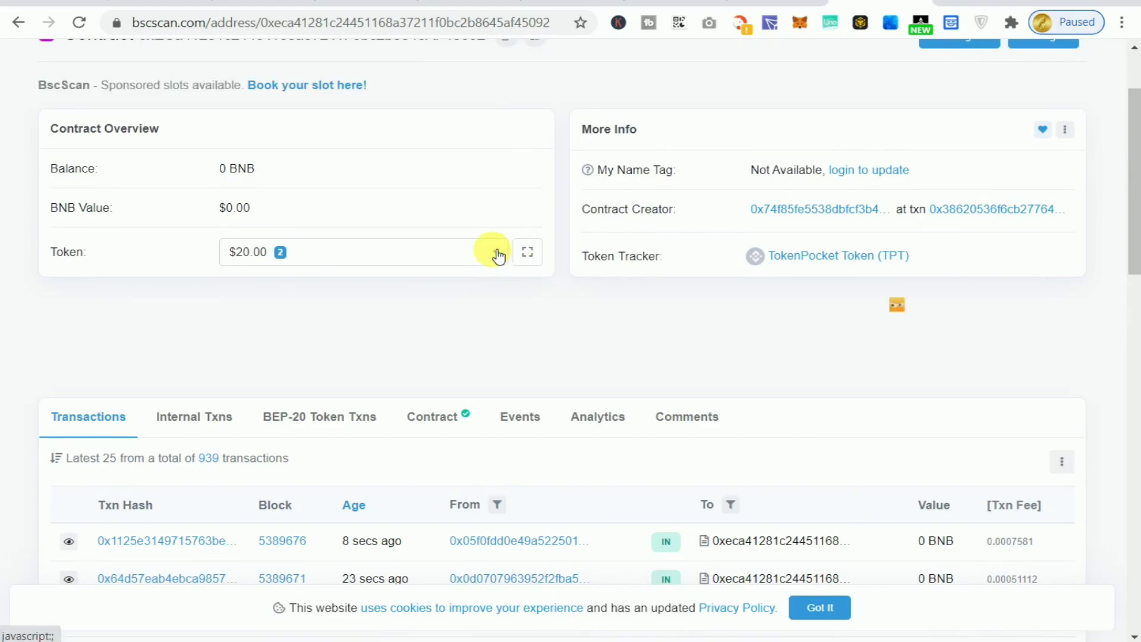
{"action": "left_click", "coordinate": [498, 255]}
{"action": "left_click", "coordinate": [851, 264]}
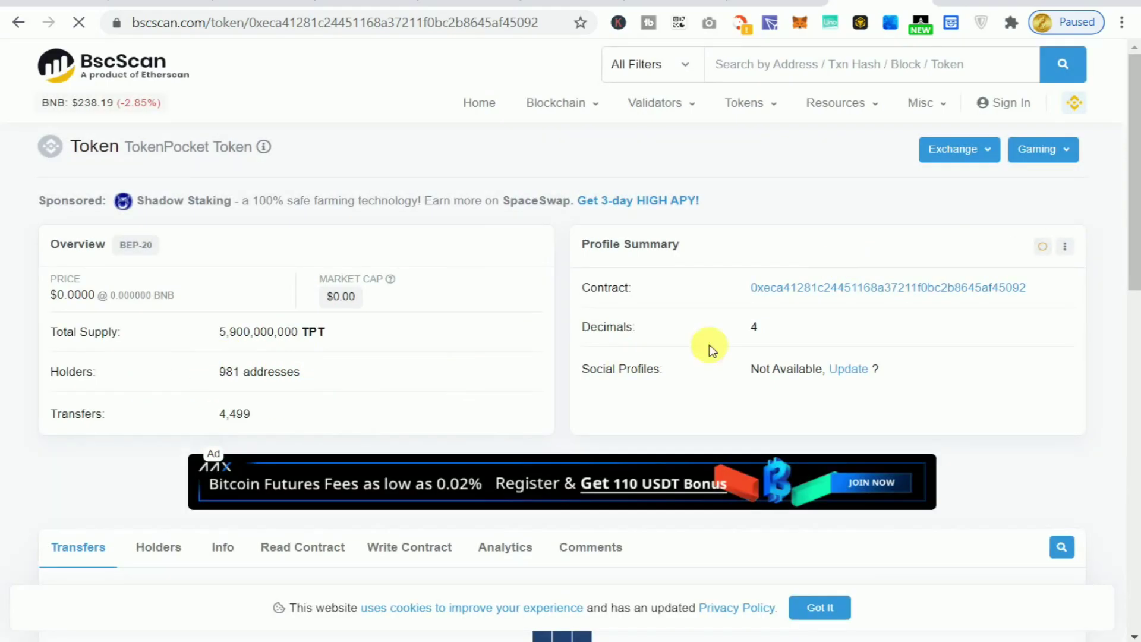
{"action": "left_click_drag", "start_coordinate": [1135, 166], "coordinate": [1126, 293]}
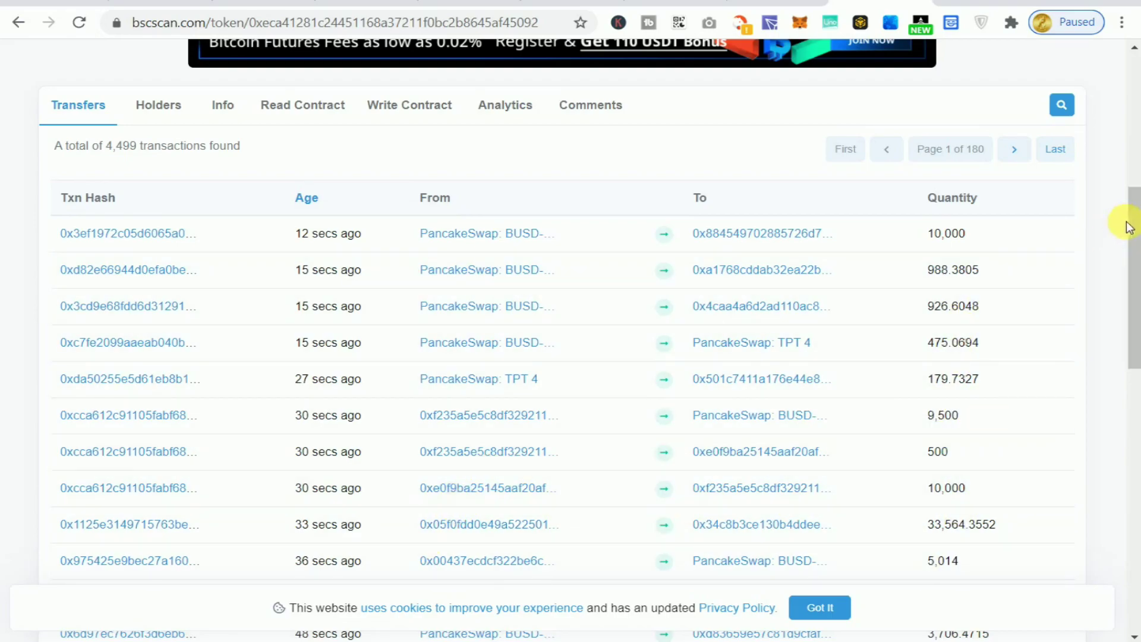
{"action": "left_click_drag", "start_coordinate": [1128, 229], "coordinate": [1120, 350]}
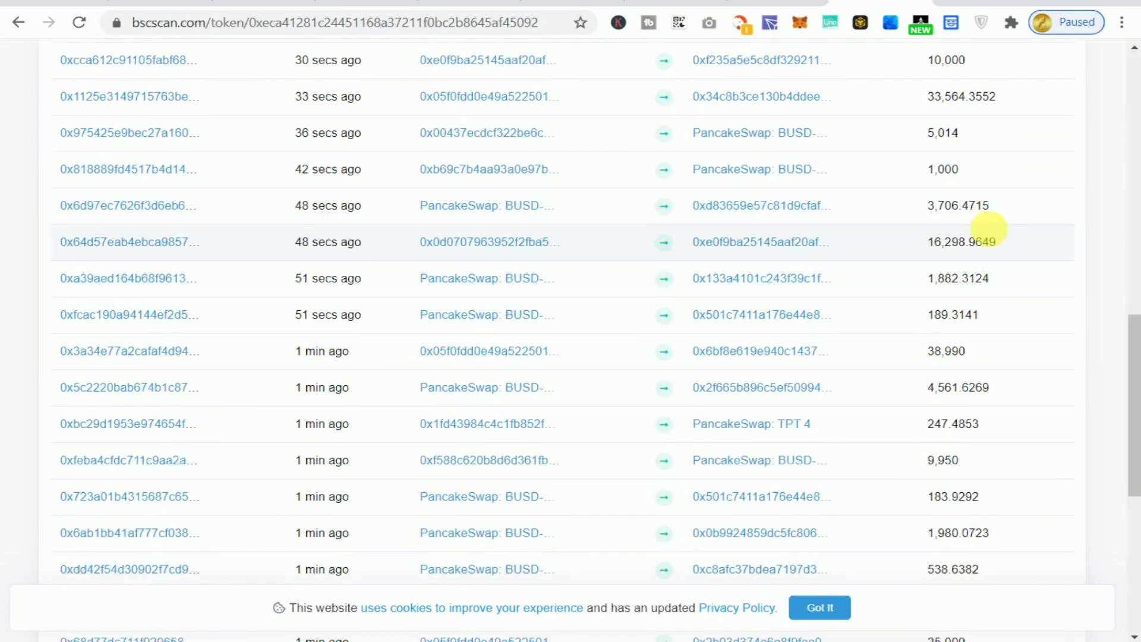
{"action": "left_click_drag", "start_coordinate": [1128, 359], "coordinate": [1132, 107]}
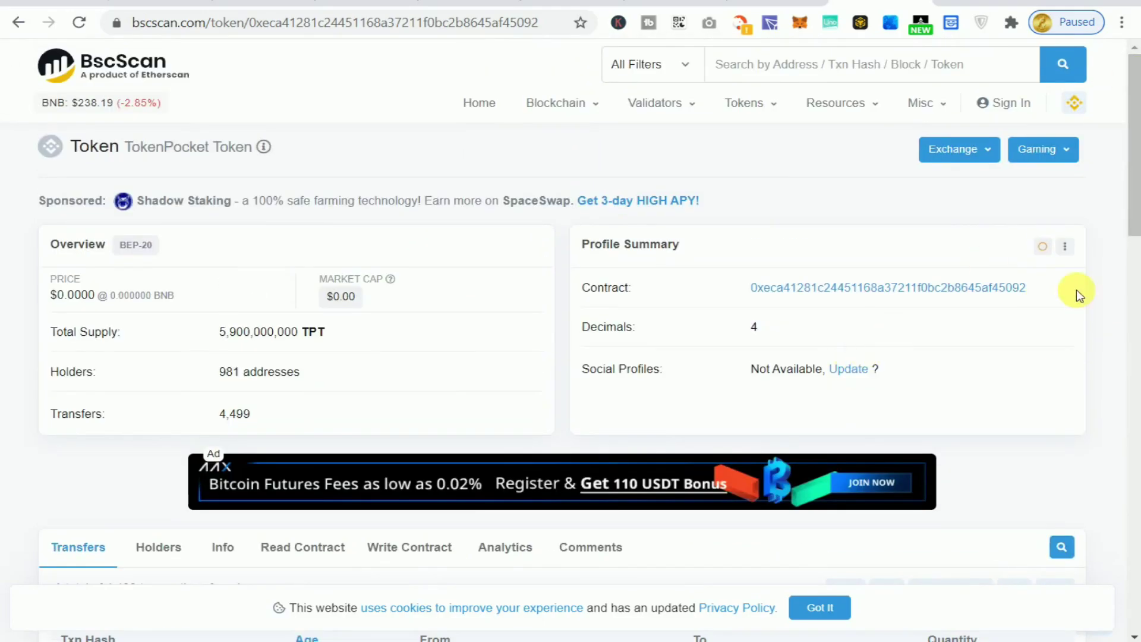
Copy the TPT contract address from BscScan and search for it in the exchange's From token selector
{"action": "left_click", "coordinate": [1039, 291]}
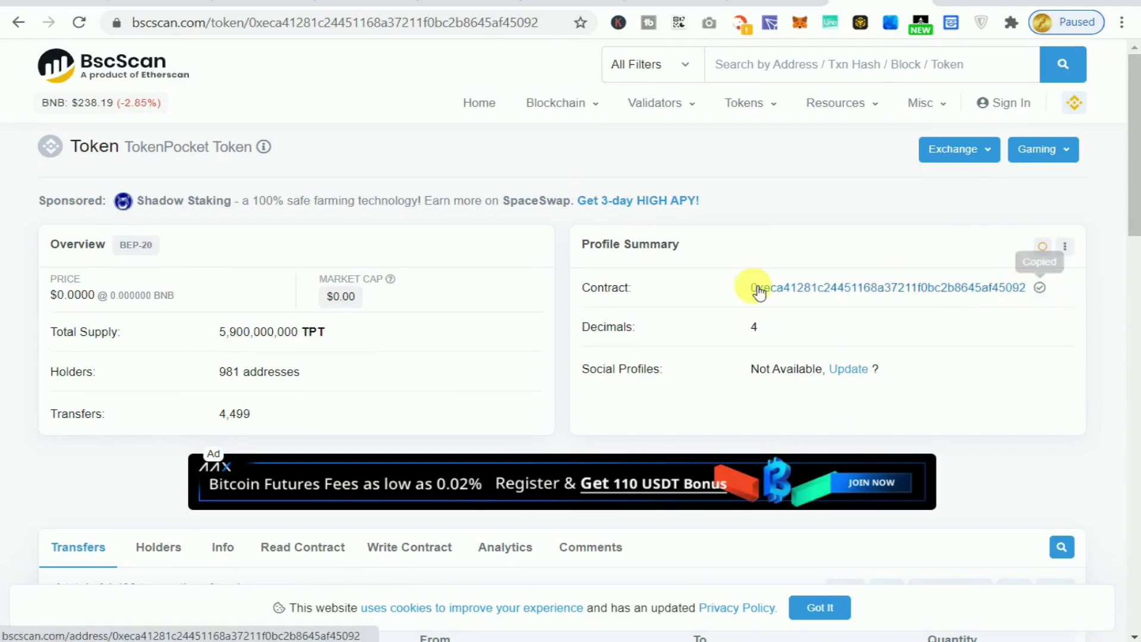
{"action": "left_click", "coordinate": [265, 3]}
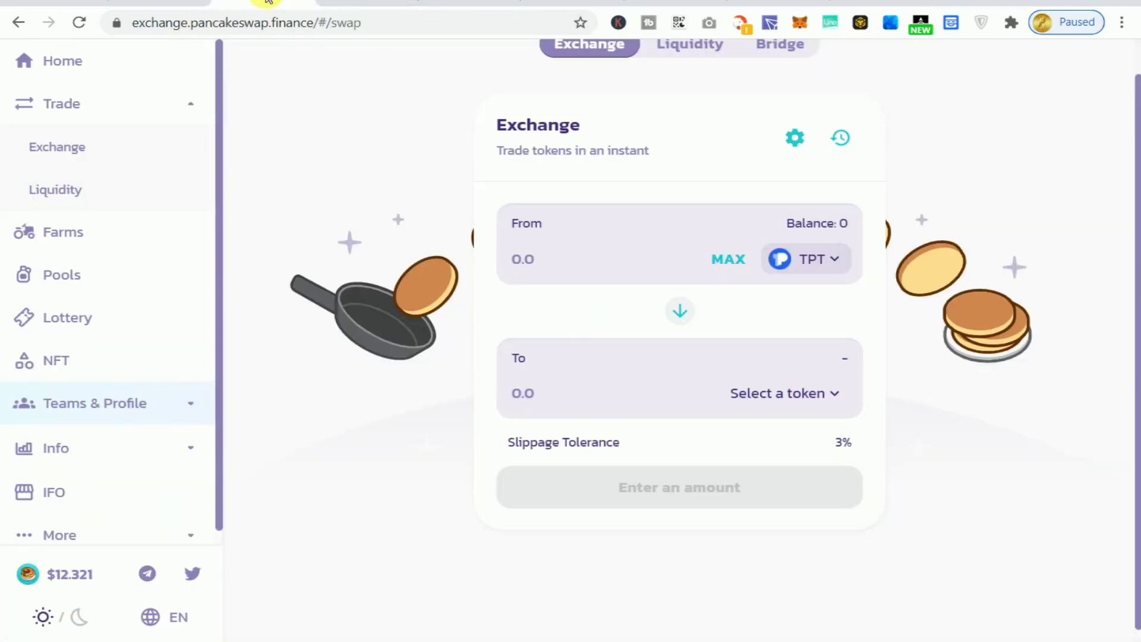
{"action": "left_click", "coordinate": [811, 262]}
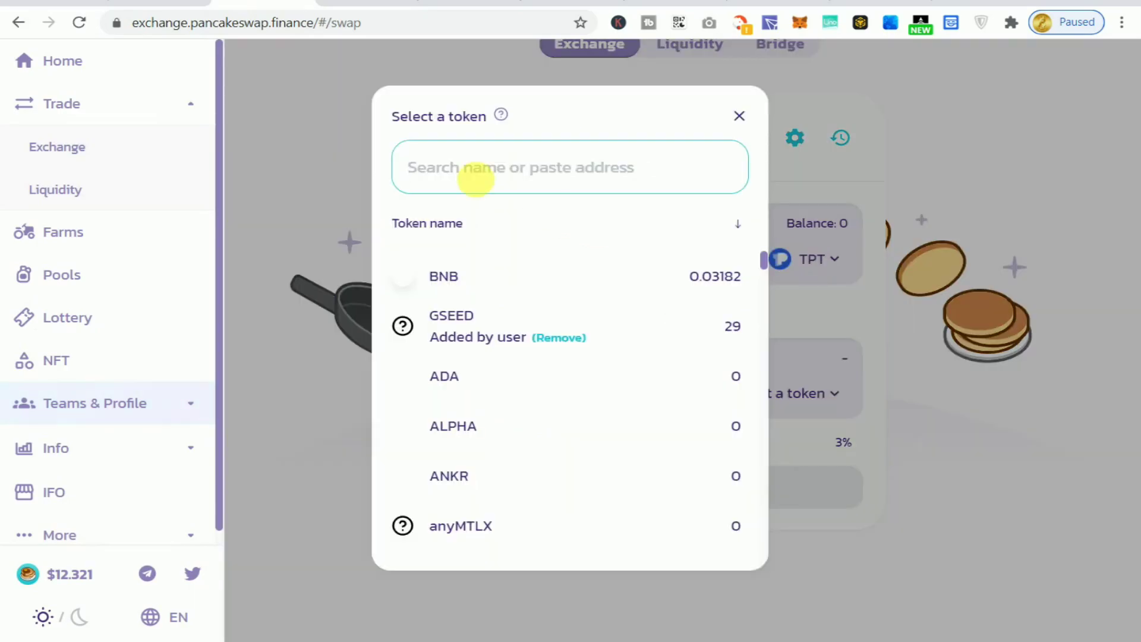
{"action": "right_click", "coordinate": [494, 155]}
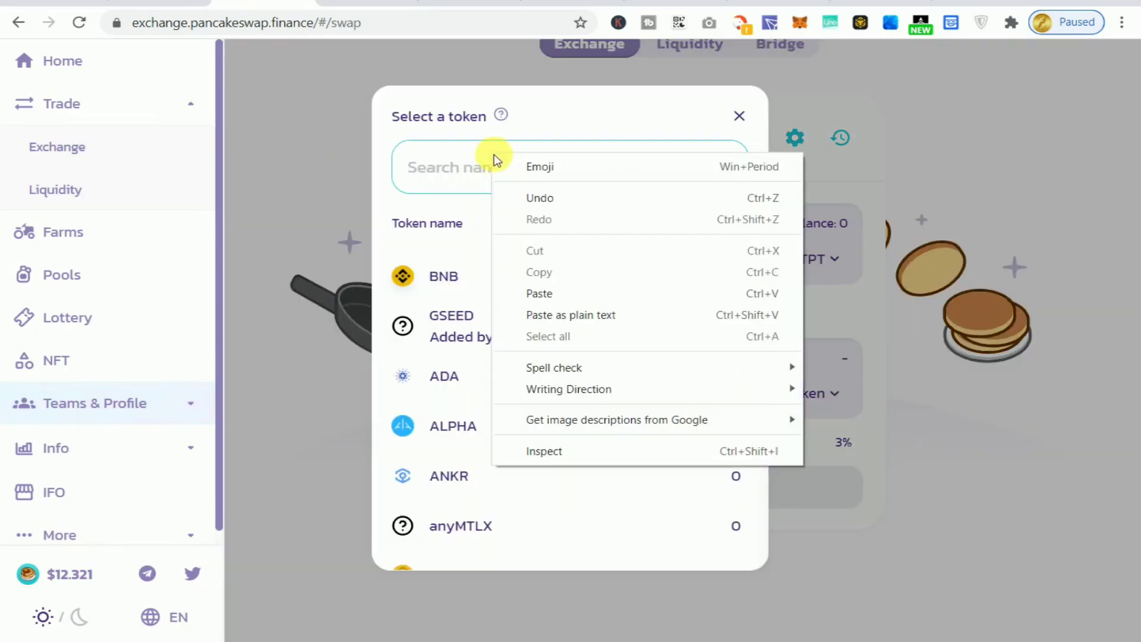
{"action": "left_click", "coordinate": [569, 295]}
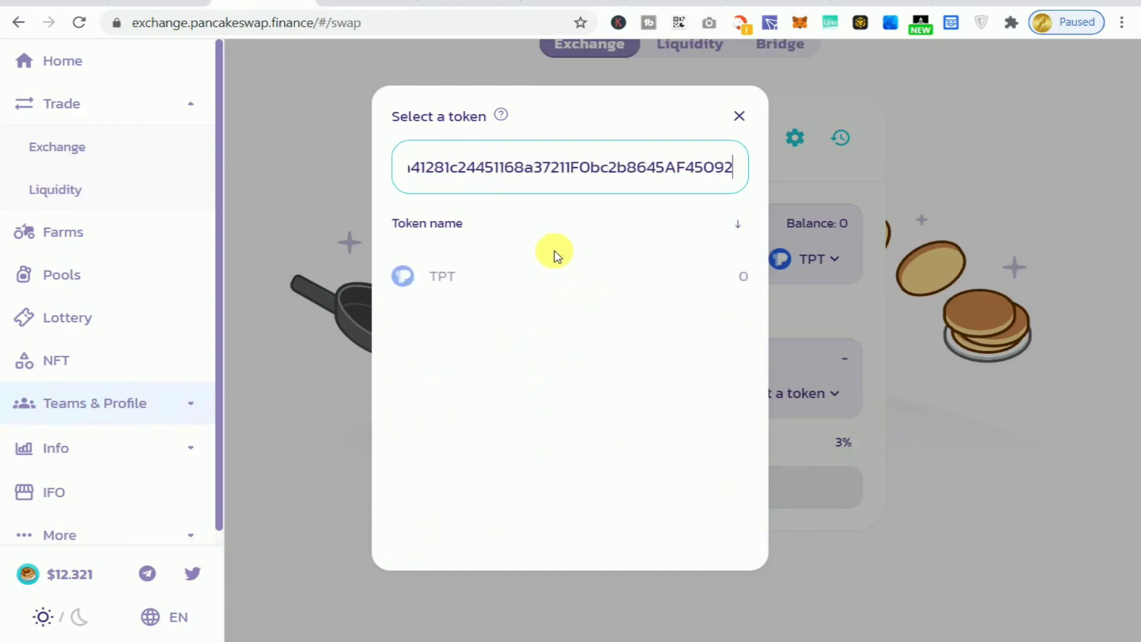
Try to choose the TPT result found by contract address as the From token, and close the token selector
{"action": "left_click", "coordinate": [440, 275]}
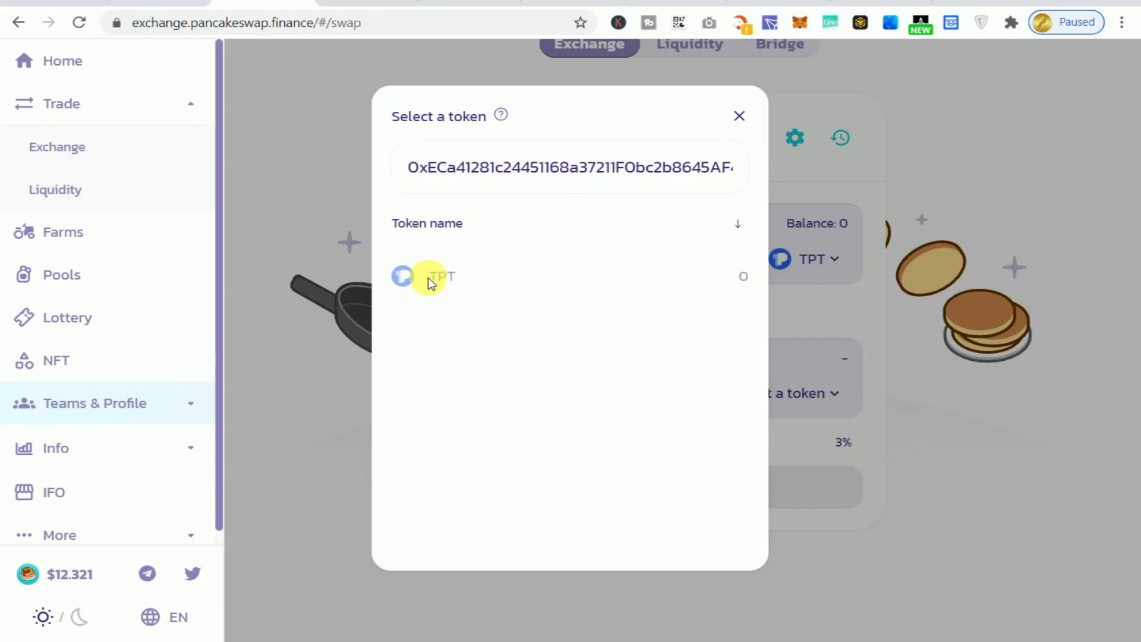
{"action": "double_click", "coordinate": [437, 276]}
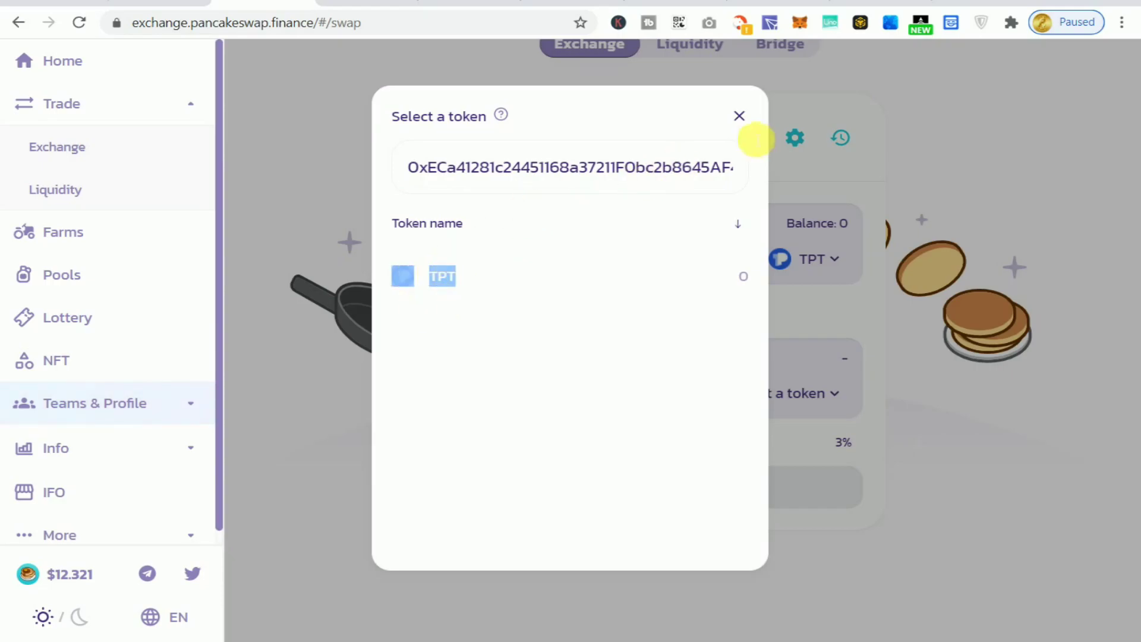
{"action": "left_click", "coordinate": [743, 119]}
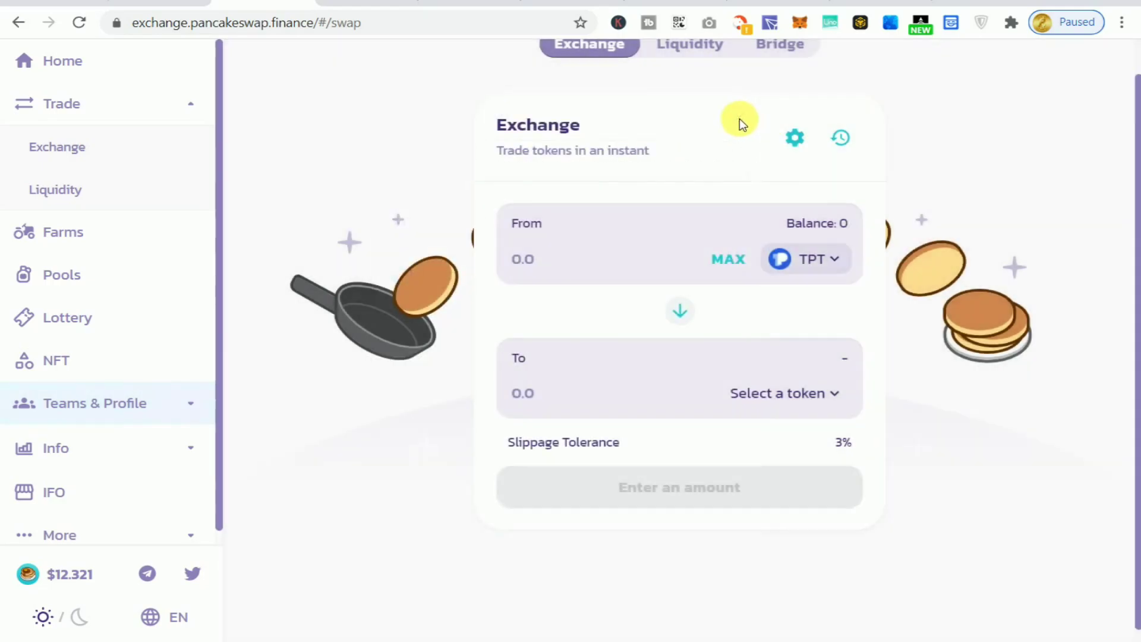
Set TPT as the To token of the exchange by searching for its copied contract address
{"action": "left_click", "coordinate": [801, 396]}
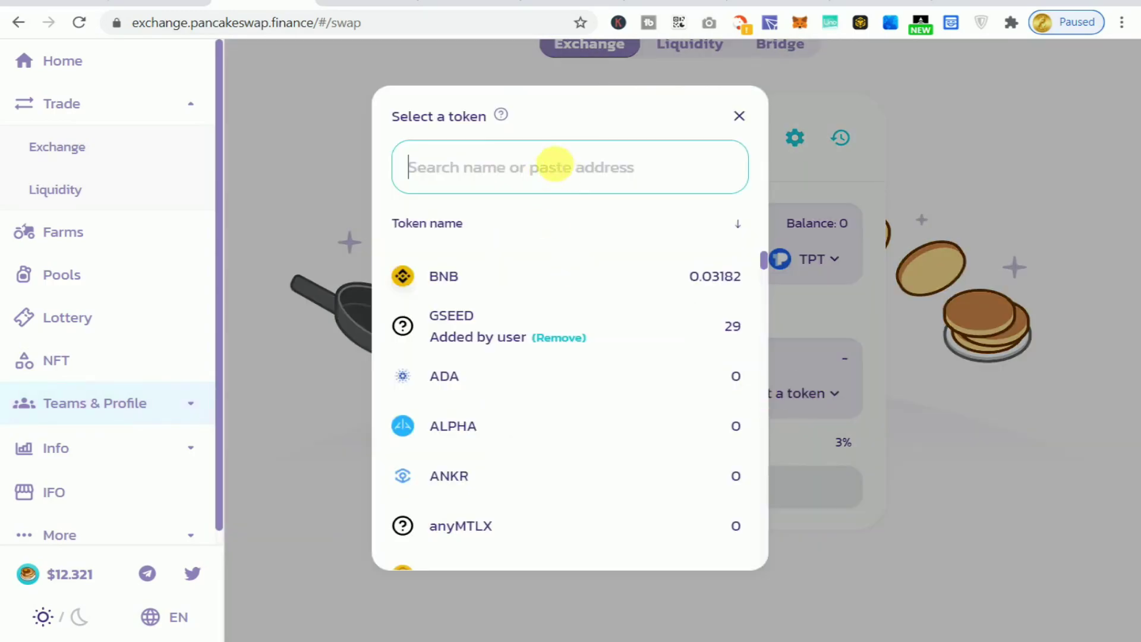
{"action": "right_click", "coordinate": [553, 164]}
{"action": "left_click", "coordinate": [627, 303]}
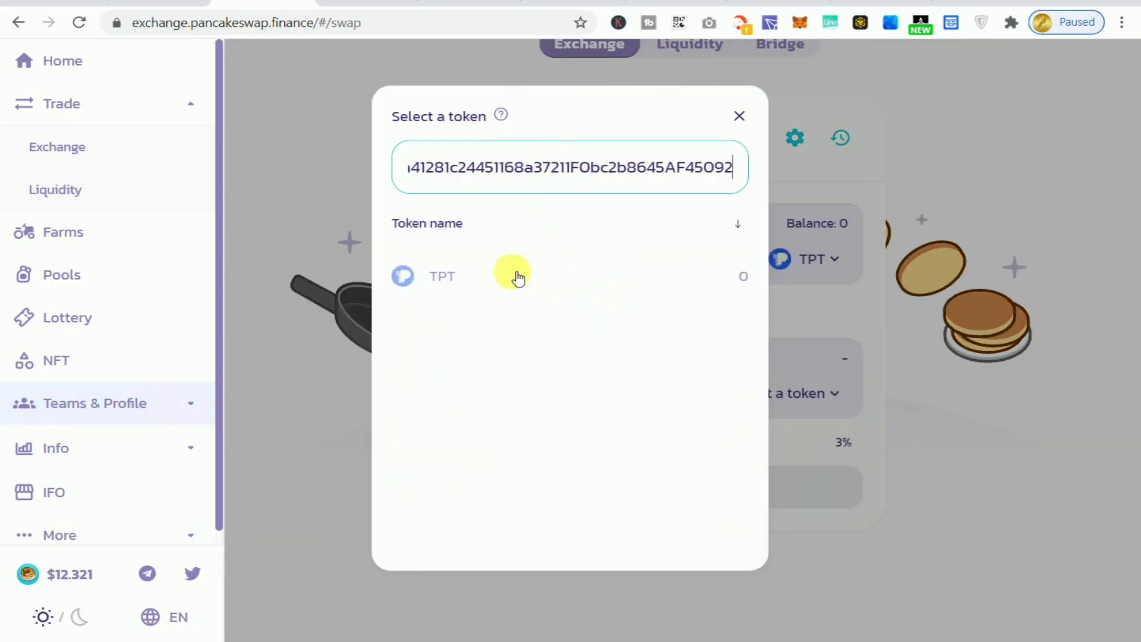
{"action": "left_click", "coordinate": [438, 279]}
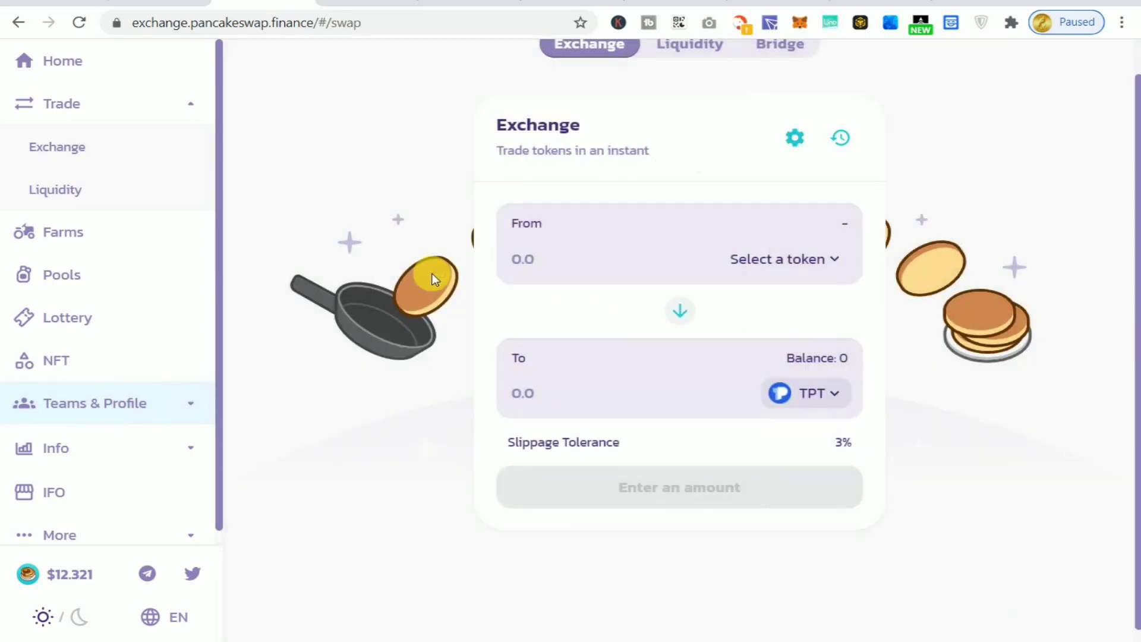
Find BUSD in the token list and set it as the From token of the exchange
{"action": "left_click", "coordinate": [820, 265]}
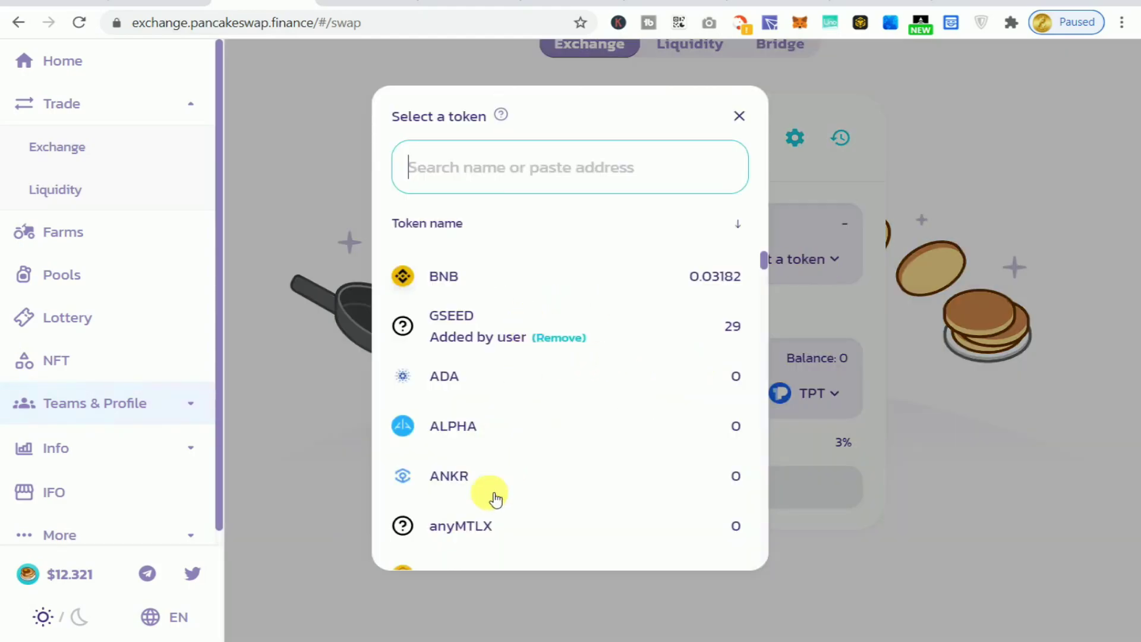
{"action": "left_click_drag", "start_coordinate": [764, 259], "coordinate": [764, 335]}
{"action": "scroll", "coordinate": [517, 466], "scroll_direction": "up", "scroll_amount": 1}
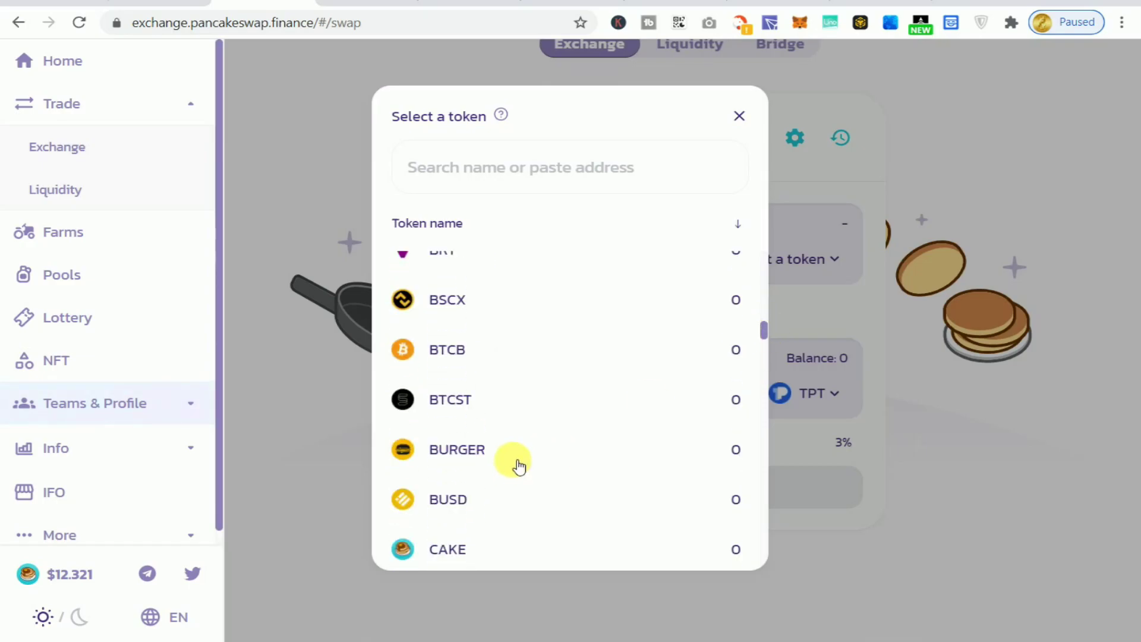
{"action": "left_click", "coordinate": [482, 499]}
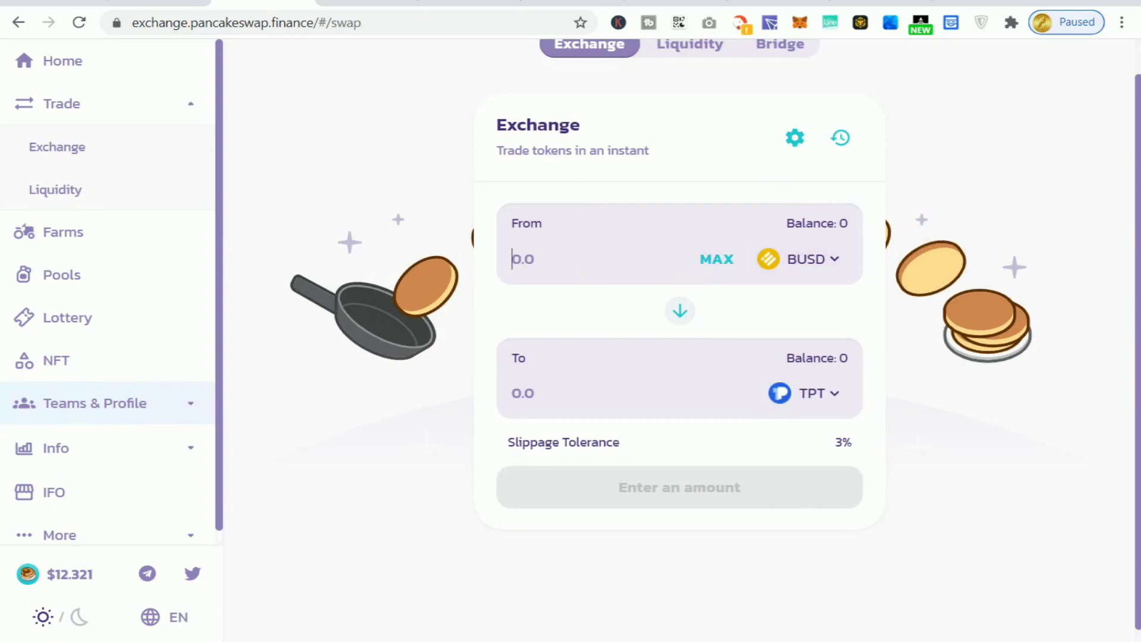
Enter an amount of 1 BUSD and reverse the swap direction to TPT and back to compare the rates
{"action": "type", "text": "1"}
{"action": "left_click", "coordinate": [679, 311]}
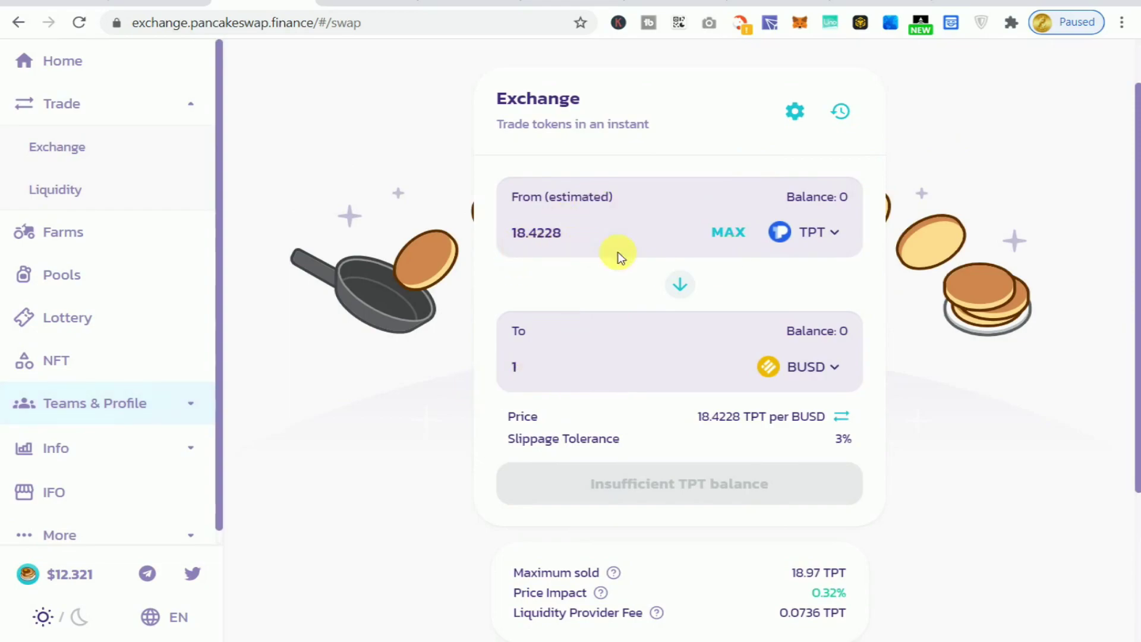
{"action": "left_click", "coordinate": [680, 284]}
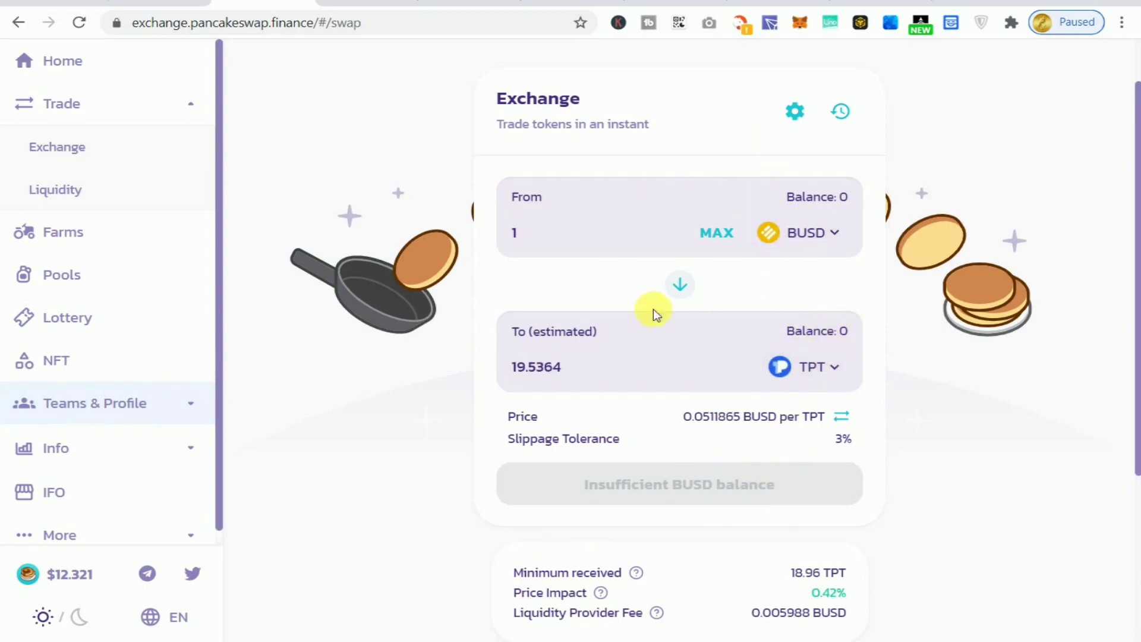
Open PancakeSwap's Syrup Pools page
{"action": "left_click", "coordinate": [92, 285]}
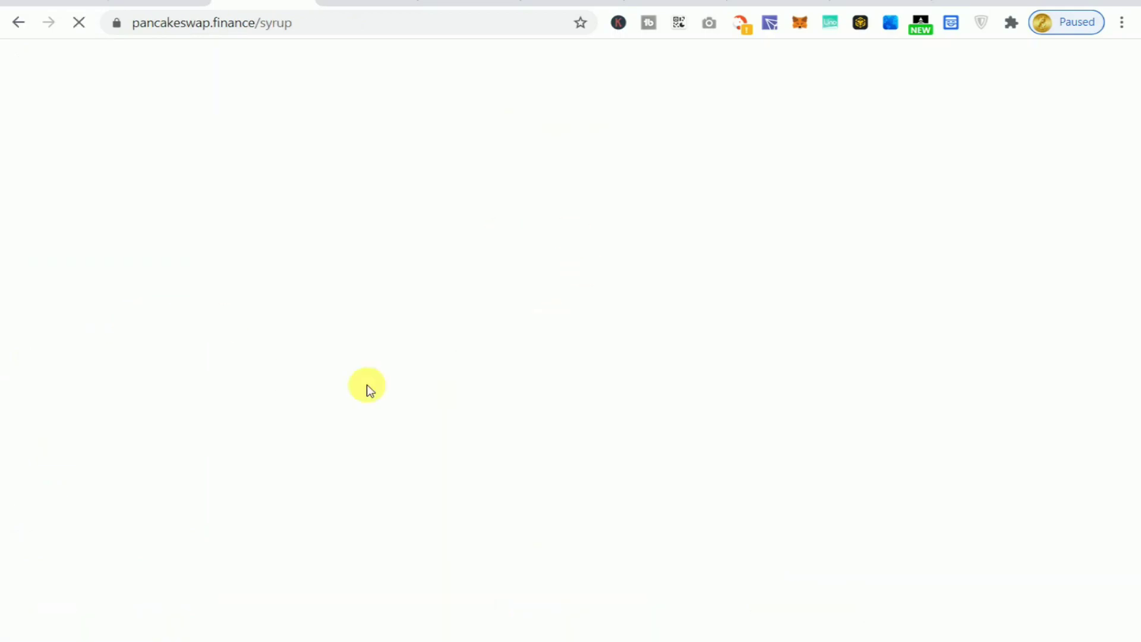